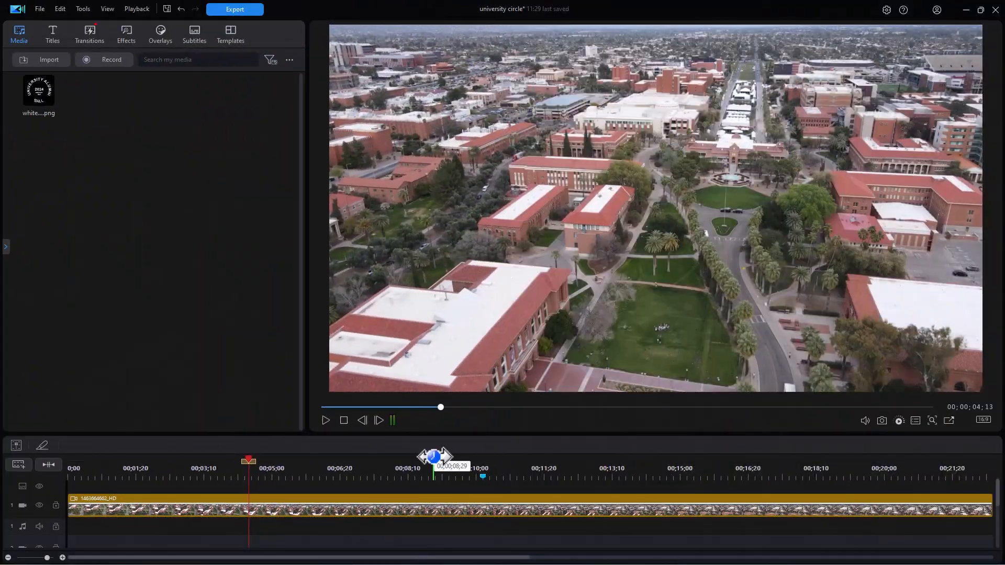
# Place the white circle image on video track 2 at the timeline's start and extend it to about 00;00;21;23.
pyautogui.click(378, 509)
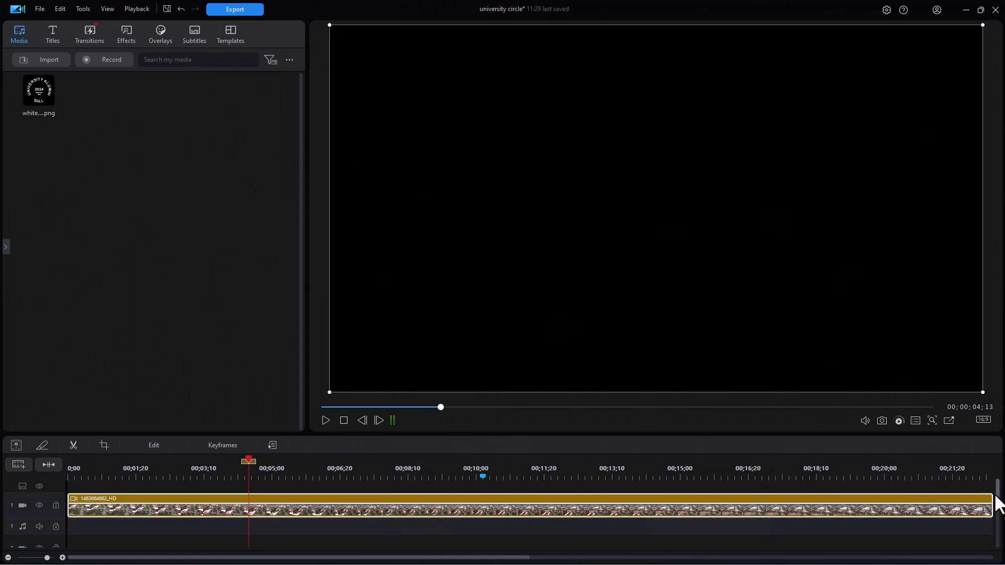
pyautogui.moveTo(996, 499); pyautogui.dragTo(987, 474)
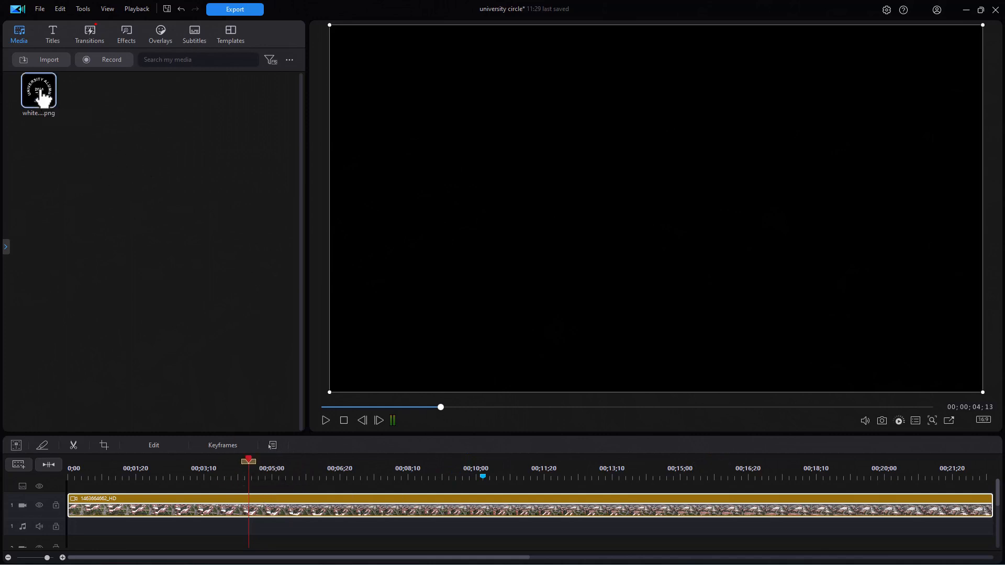
pyautogui.moveTo(42, 97); pyautogui.dragTo(134, 542)
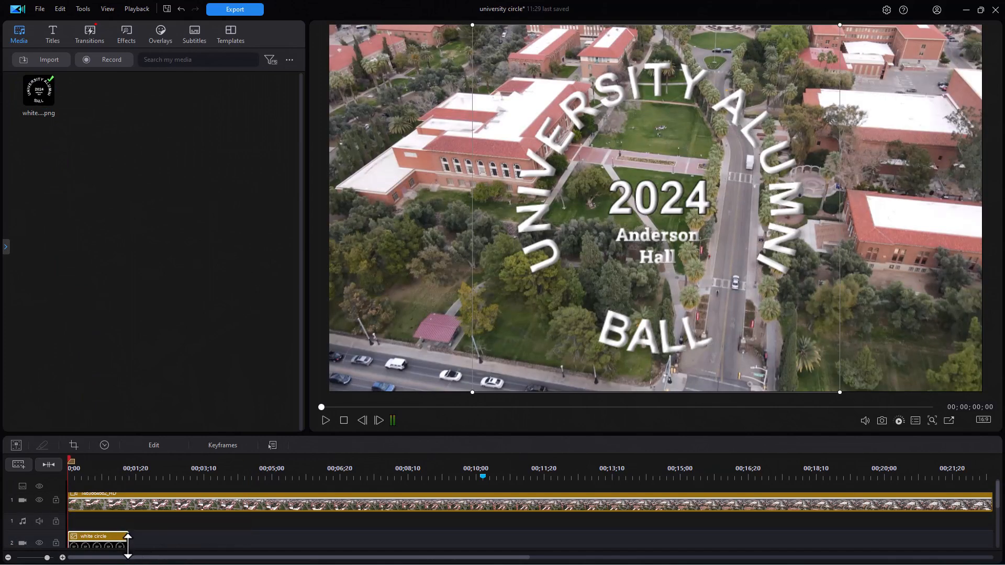
pyautogui.moveTo(129, 547); pyautogui.dragTo(956, 520)
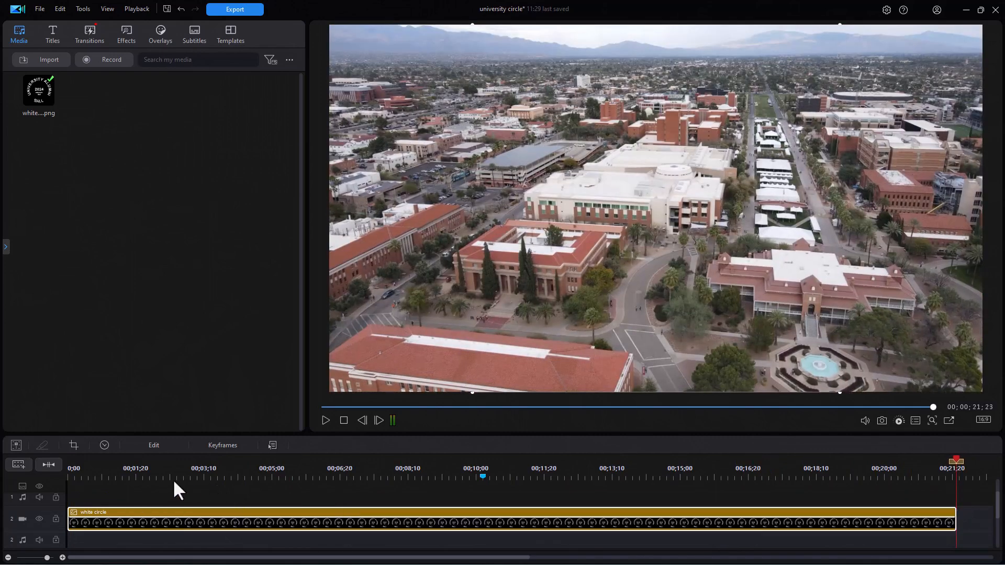
# Open the white circle clip in the advanced editor with its keyframe timeline displayed.
pyautogui.click(113, 470)
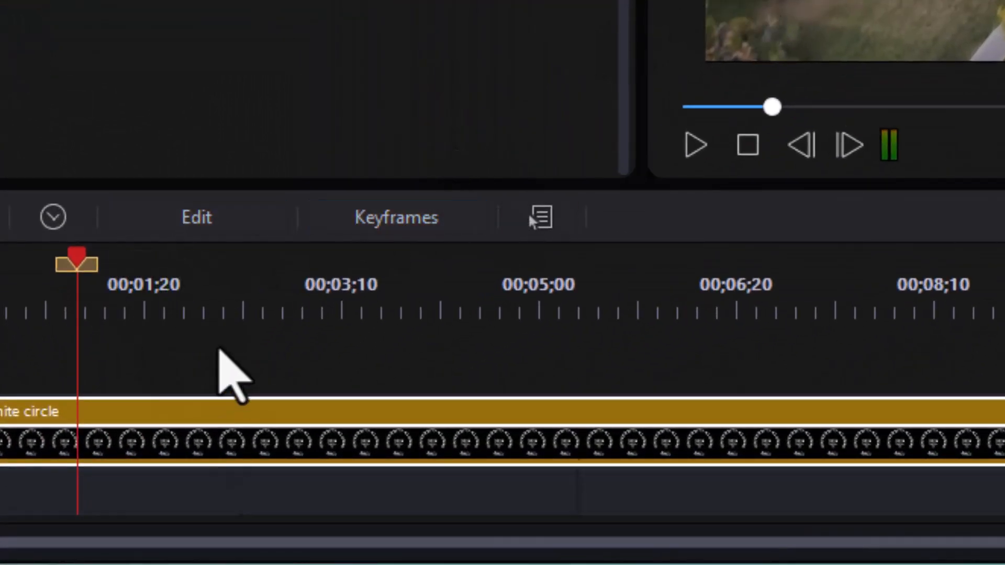
pyautogui.click(199, 228)
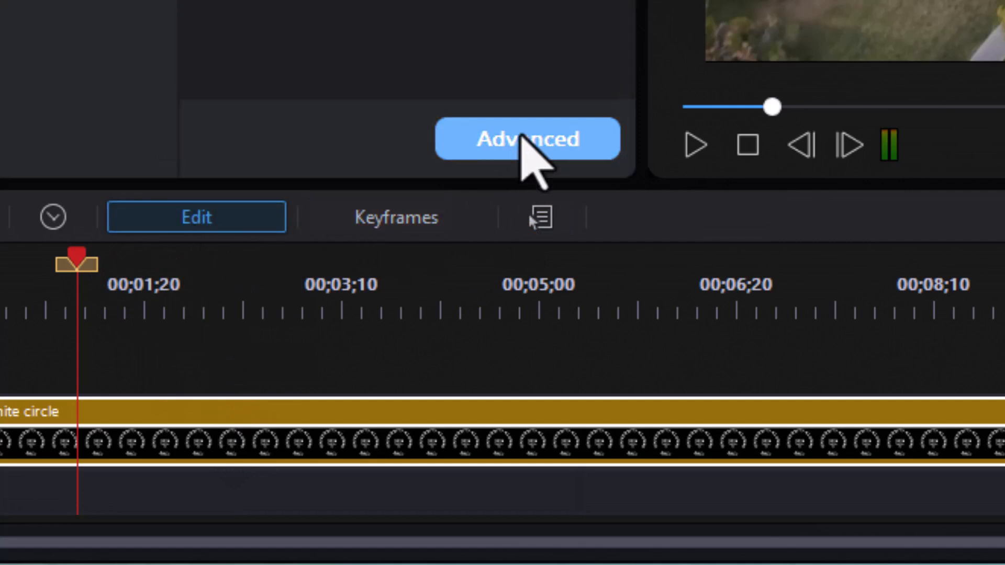
pyautogui.click(519, 136)
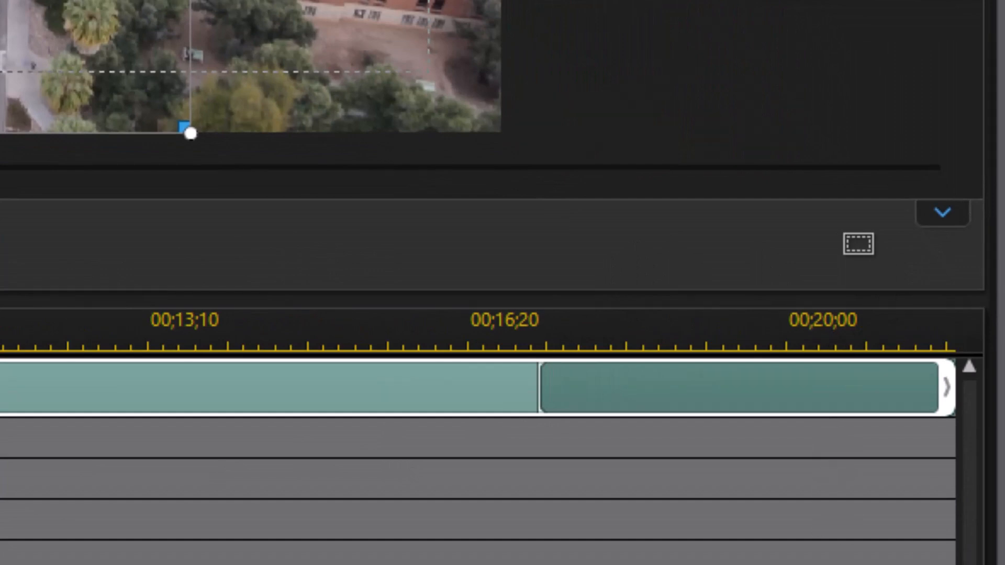
pyautogui.click(945, 216)
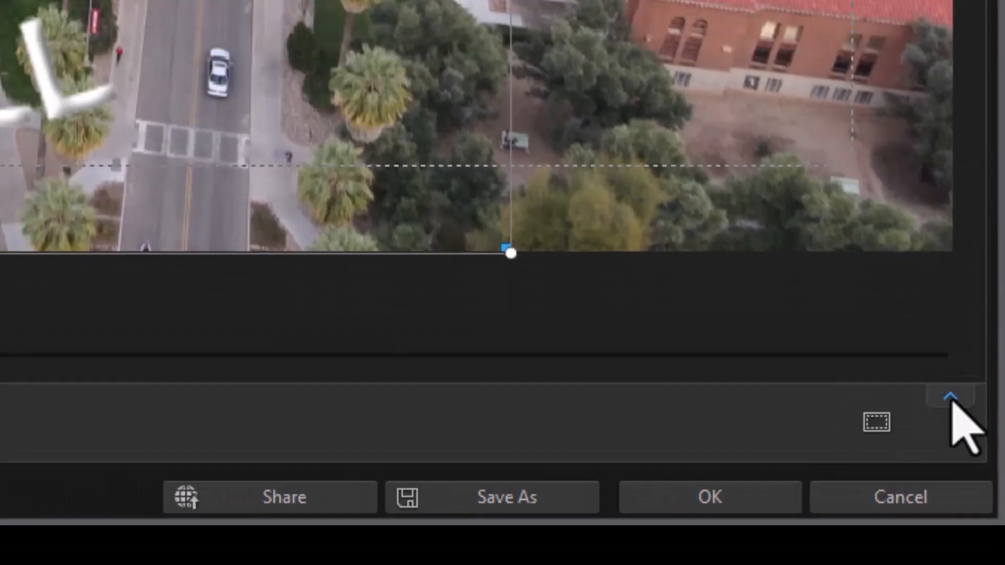
pyautogui.click(943, 367)
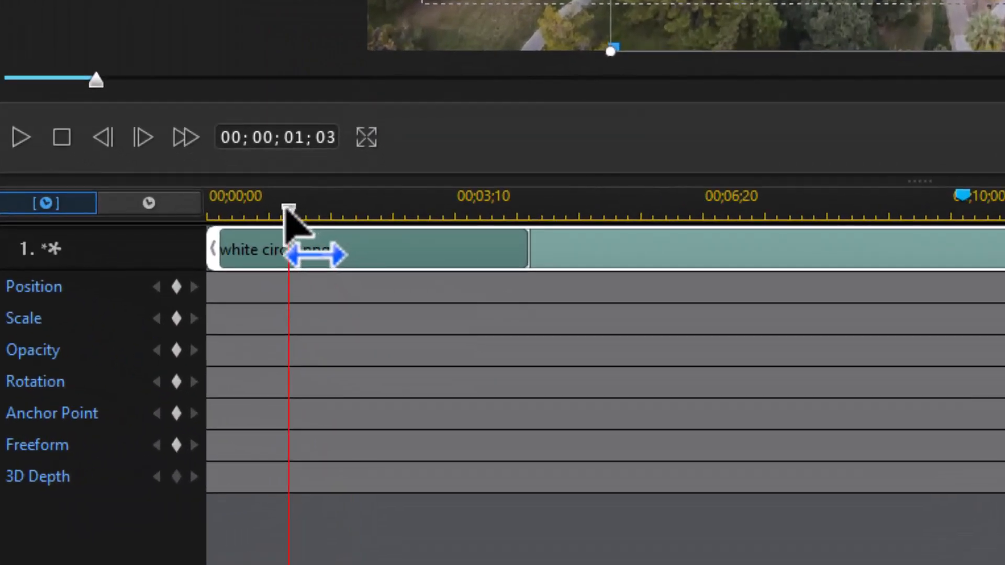
# Add Position, Scale and Rotation keyframes to the white circle at 00;00;00;00 and at 00;00;04;00.
pyautogui.moveTo(285, 207); pyautogui.dragTo(99, 244)
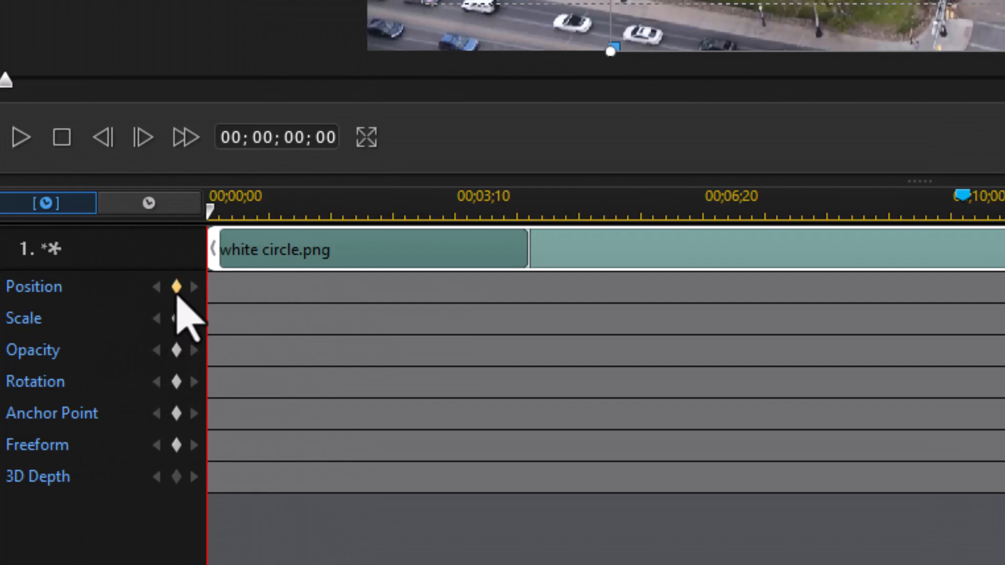
pyautogui.click(176, 290)
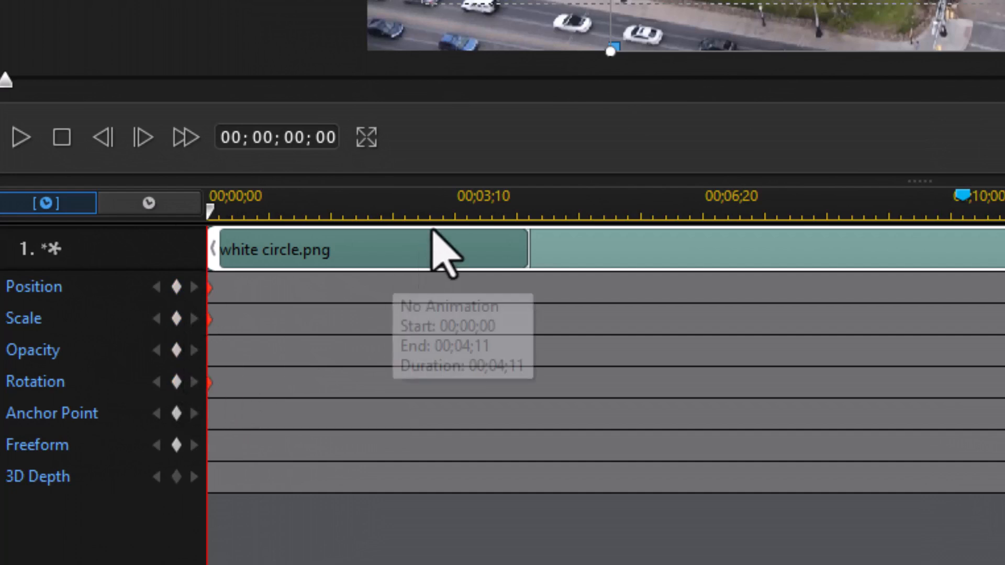
pyautogui.click(291, 137)
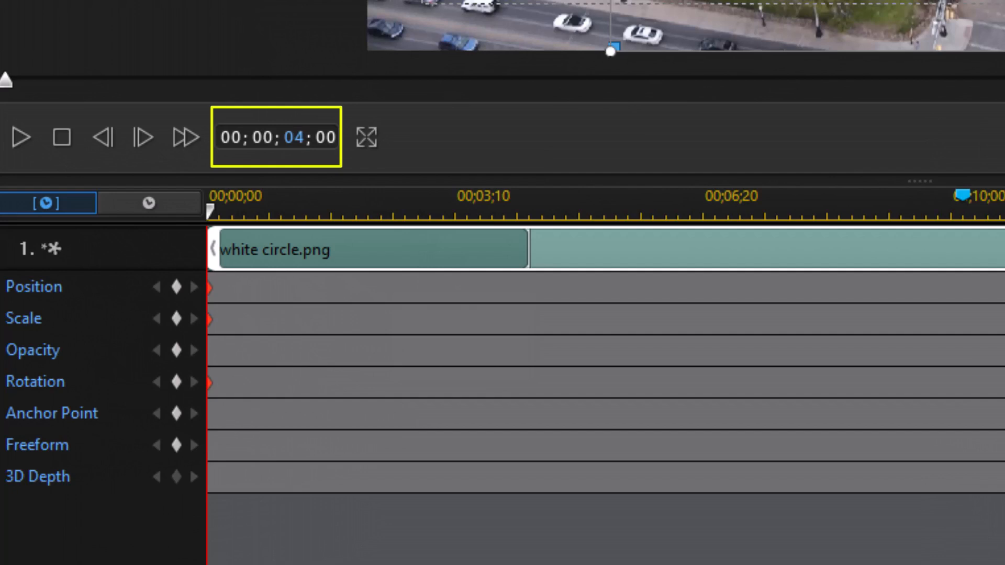
pyautogui.press('Return')
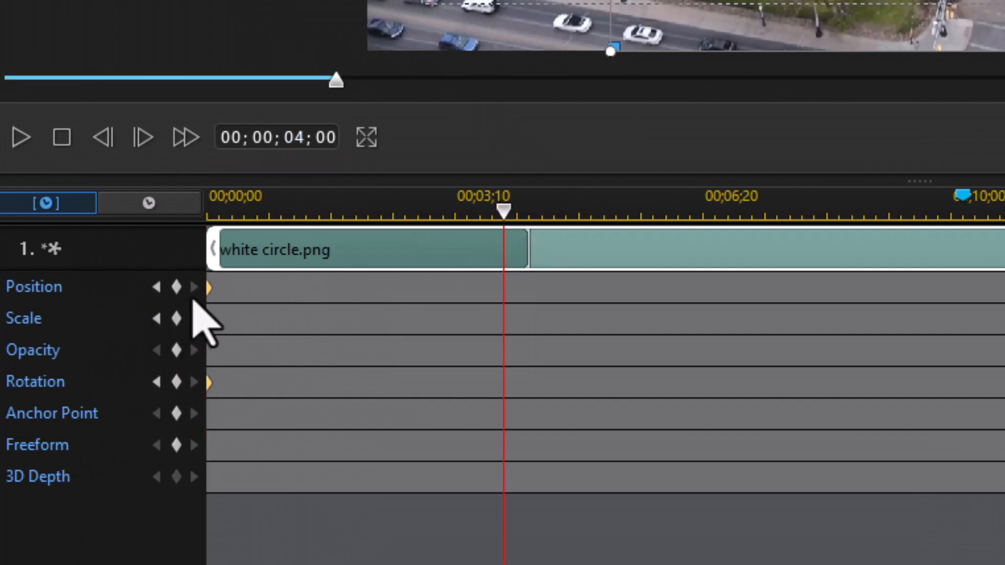
pyautogui.click(171, 290)
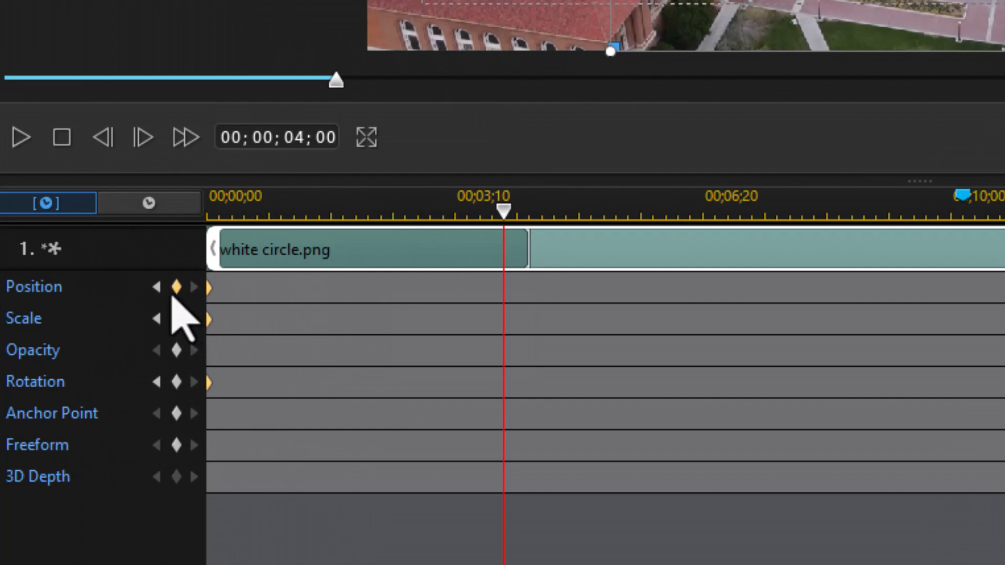
pyautogui.click(176, 318)
pyautogui.click(173, 383)
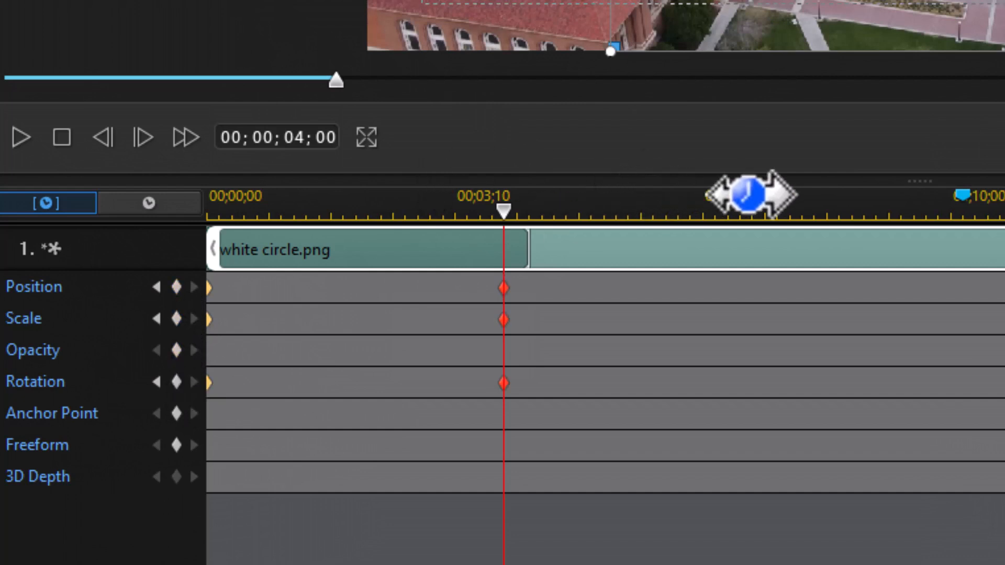
# Add Position, Scale and Rotation keyframes to the white circle at 00;00;08;00.
pyautogui.moveTo(286, 141); pyautogui.dragTo(313, 141)
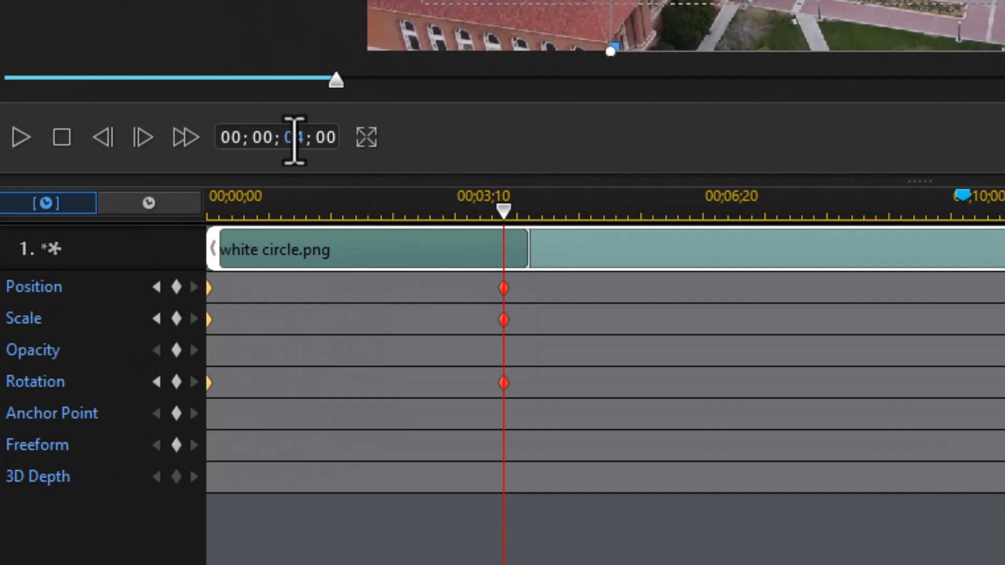
pyautogui.press('Return')
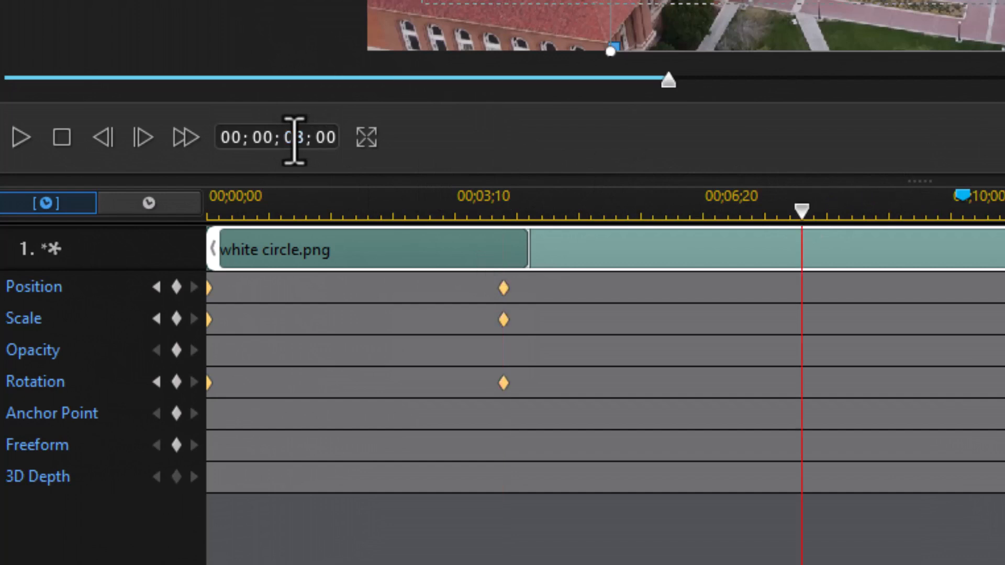
pyautogui.click(176, 287)
pyautogui.click(176, 318)
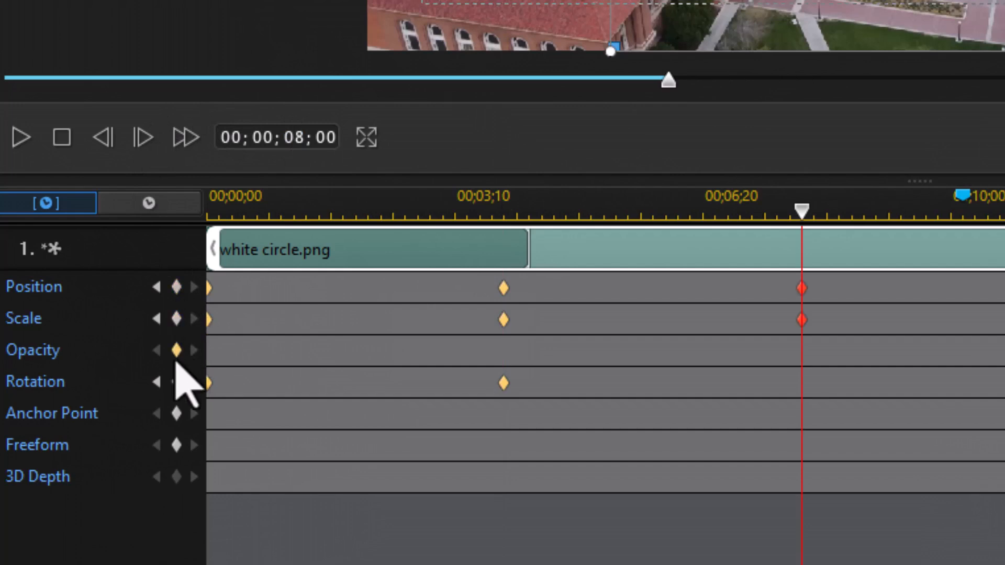
pyautogui.click(176, 382)
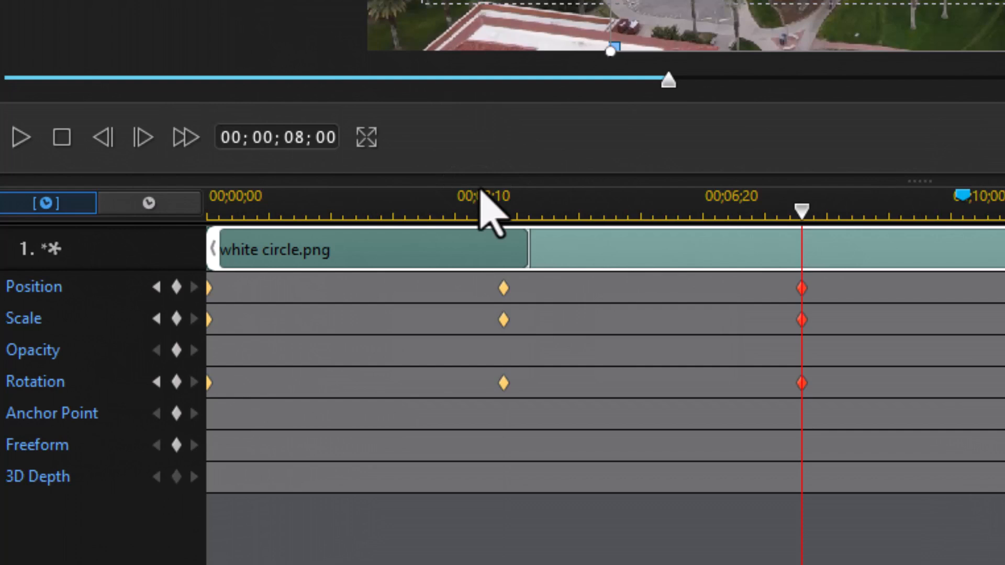
# Add Position, Scale and Rotation keyframes to the white circle at 00;00;10;00.
pyautogui.click(293, 146)
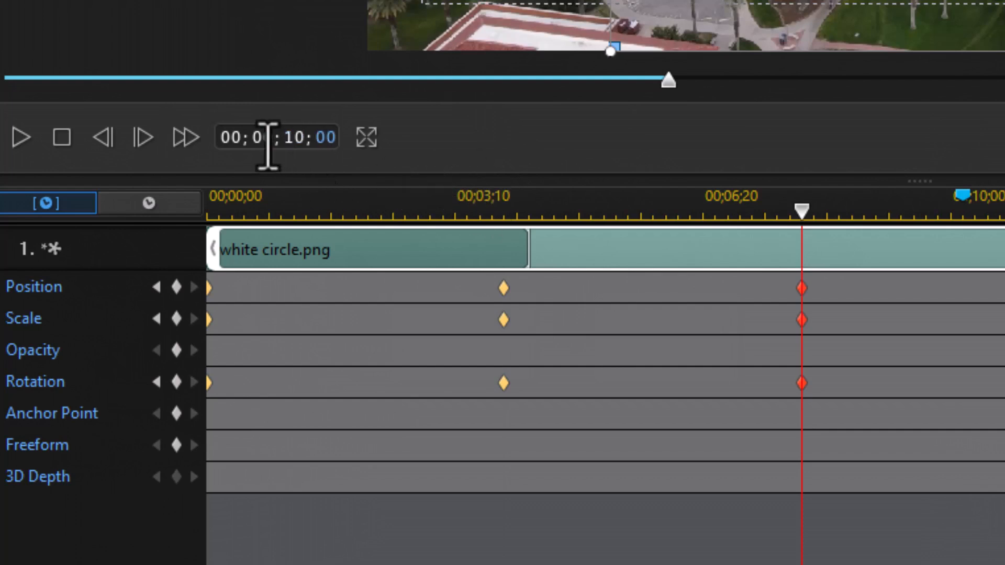
pyautogui.write('10')
pyautogui.press('Return')
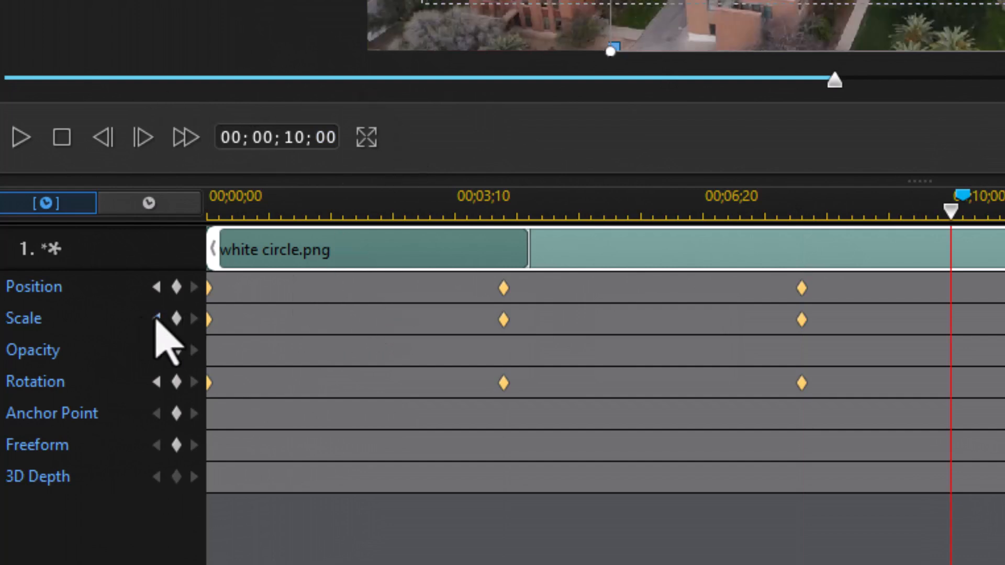
pyautogui.click(177, 287)
pyautogui.click(177, 318)
pyautogui.click(176, 382)
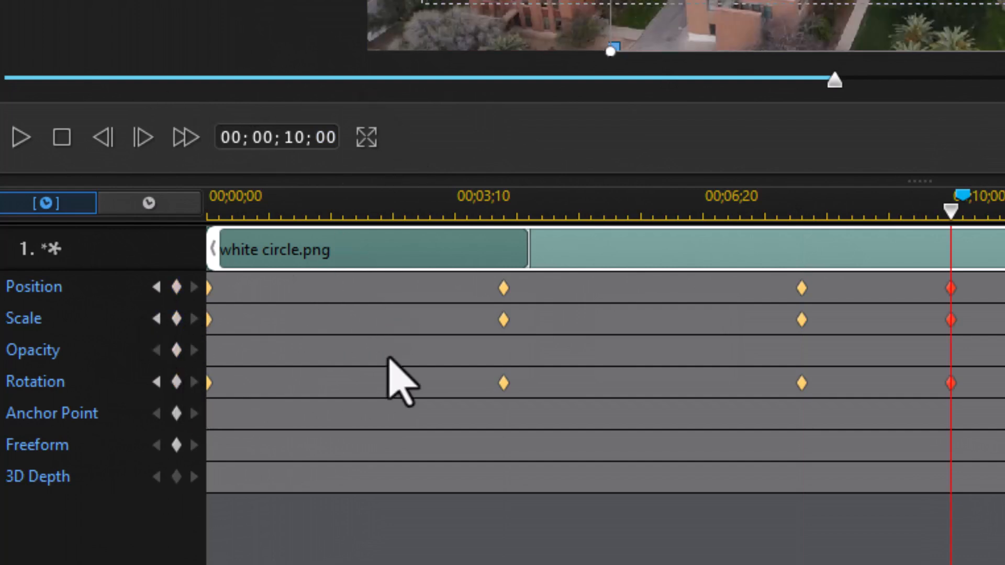
# At the first keyframe, move the white circle past the video frame's left edge to about X -0.231, Y 0.500, and preview the entrance.
pyautogui.click(156, 287)
pyautogui.click(156, 287)
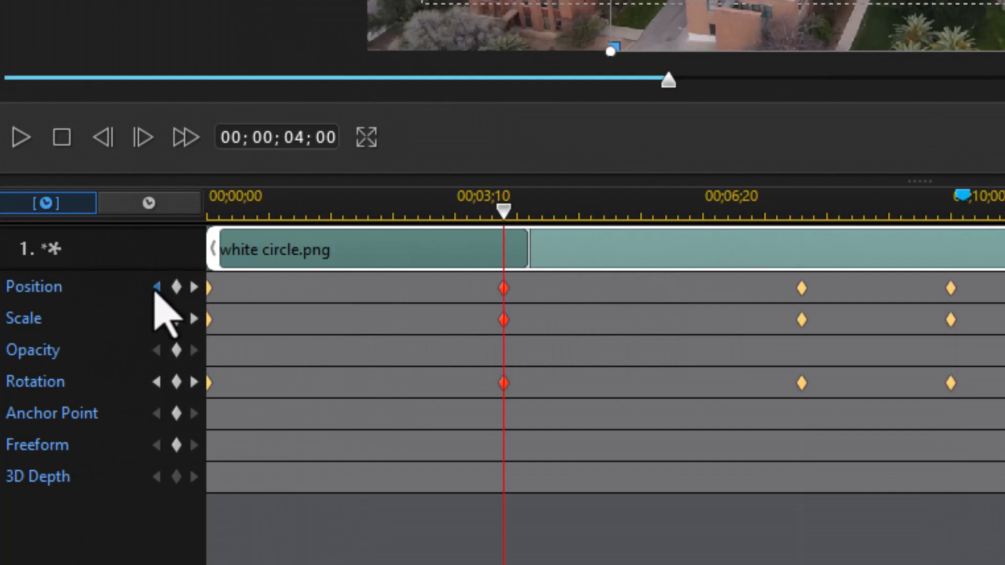
pyautogui.click(156, 287)
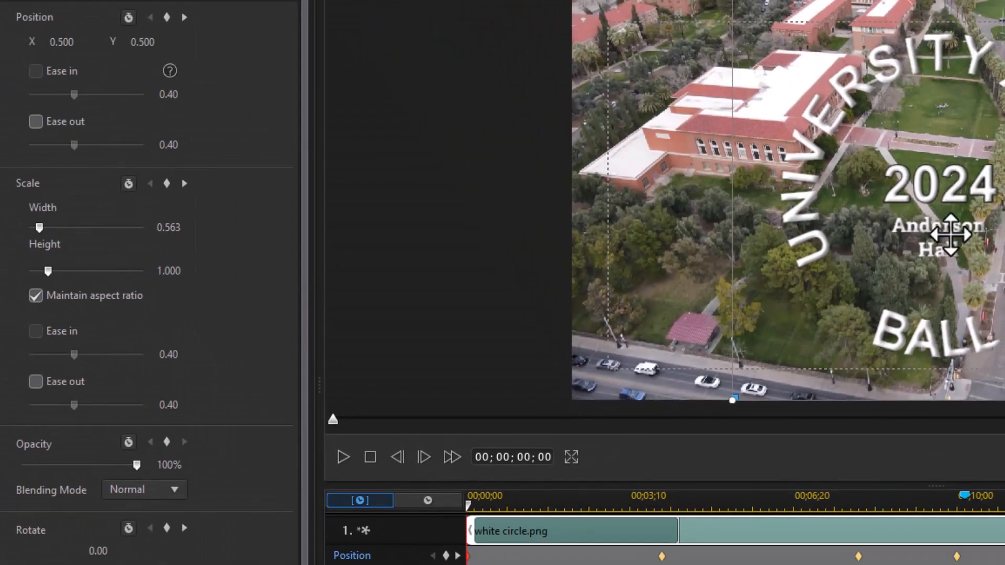
pyautogui.moveTo(950, 234); pyautogui.dragTo(421, 237)
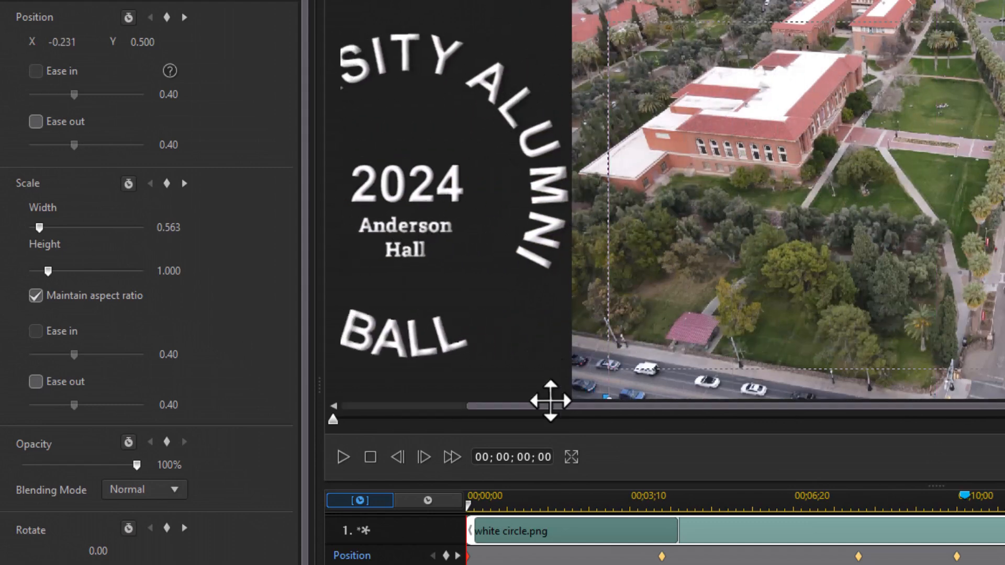
pyautogui.click(344, 457)
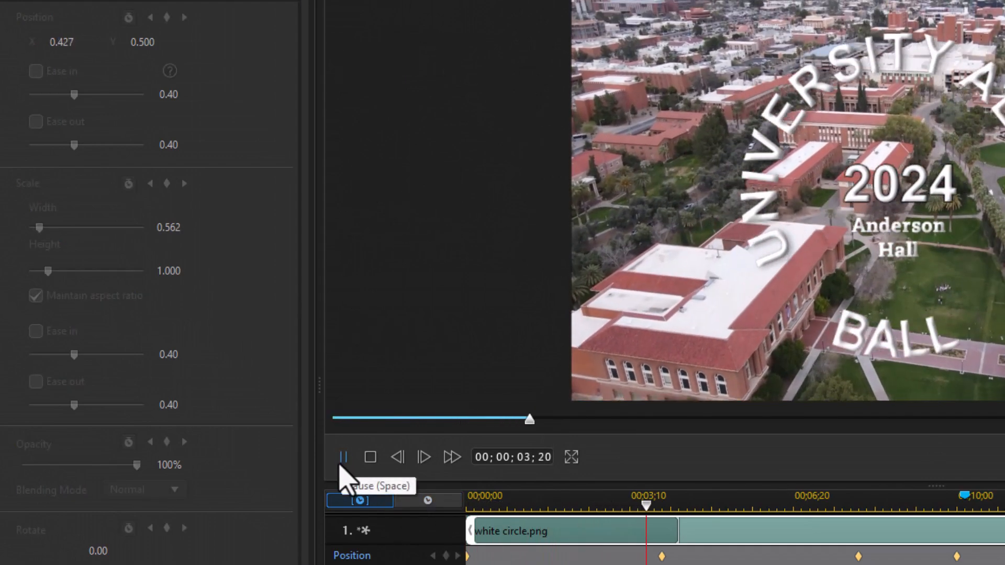
pyautogui.click(342, 463)
pyautogui.click(370, 458)
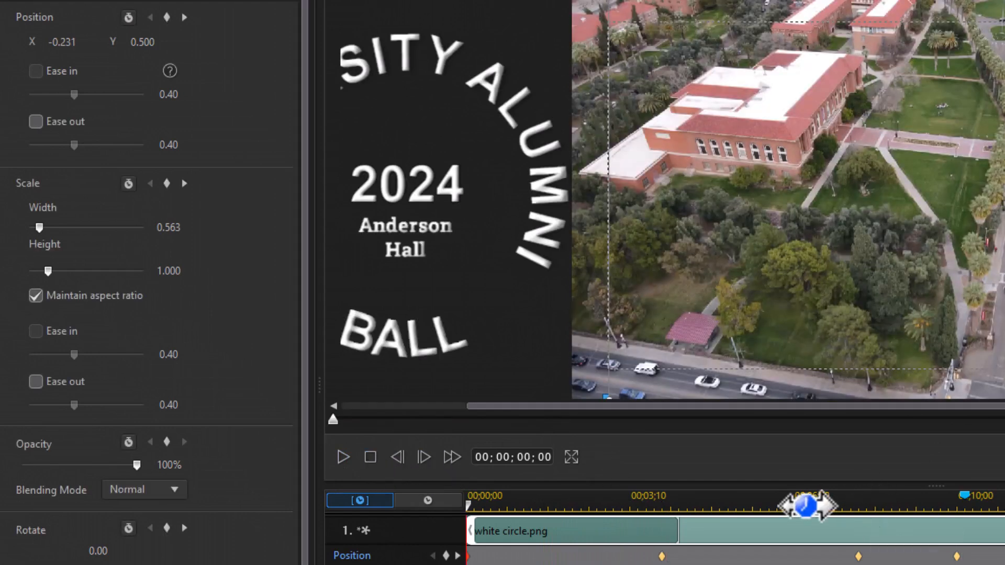
# At the 00;00;10;00 keyframe, move the white circle horizontally past the video frame's right edge and preview the exit.
pyautogui.click(805, 506)
pyautogui.click(858, 557)
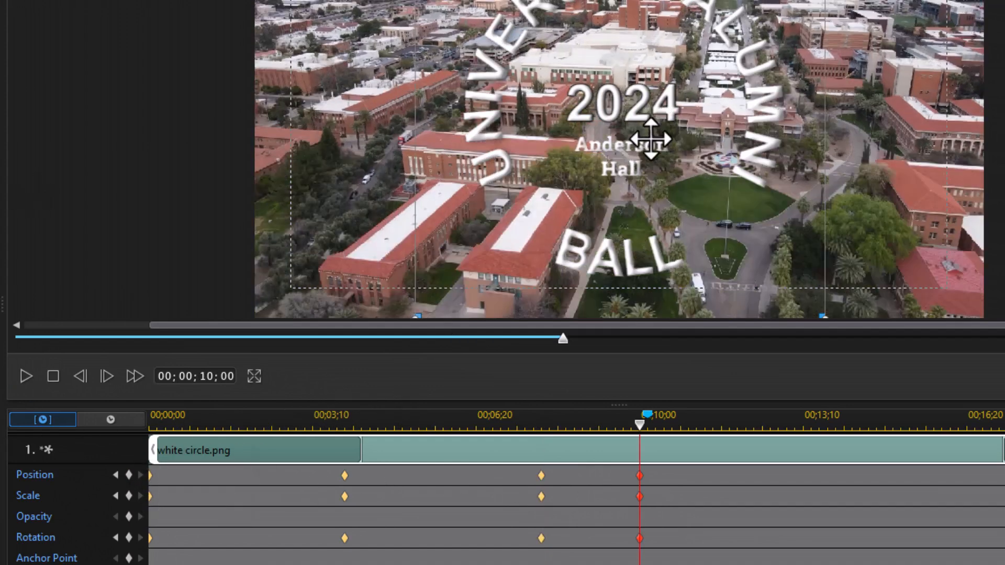
pyautogui.moveTo(630, 141); pyautogui.dragTo(1004, 140)
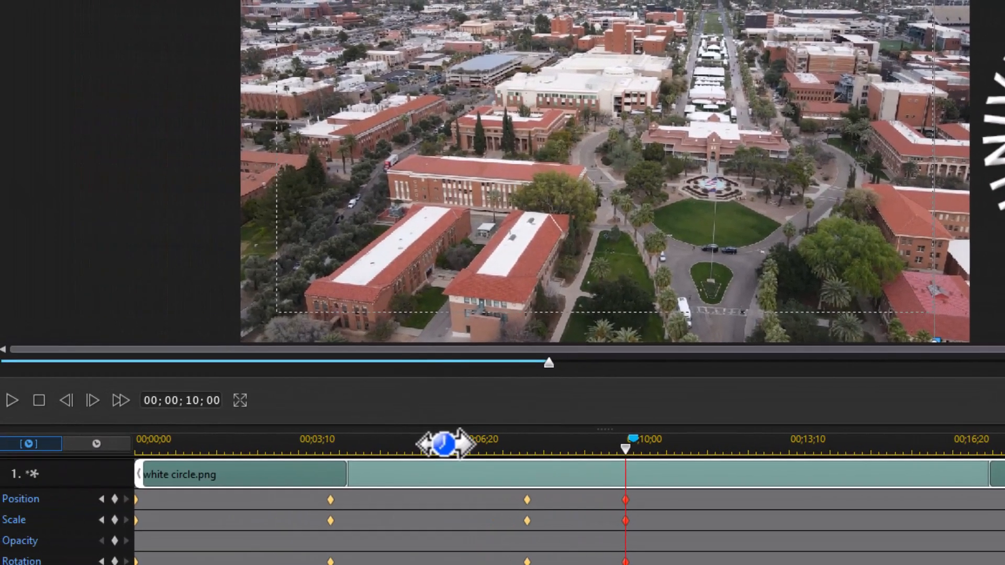
pyautogui.click(277, 444)
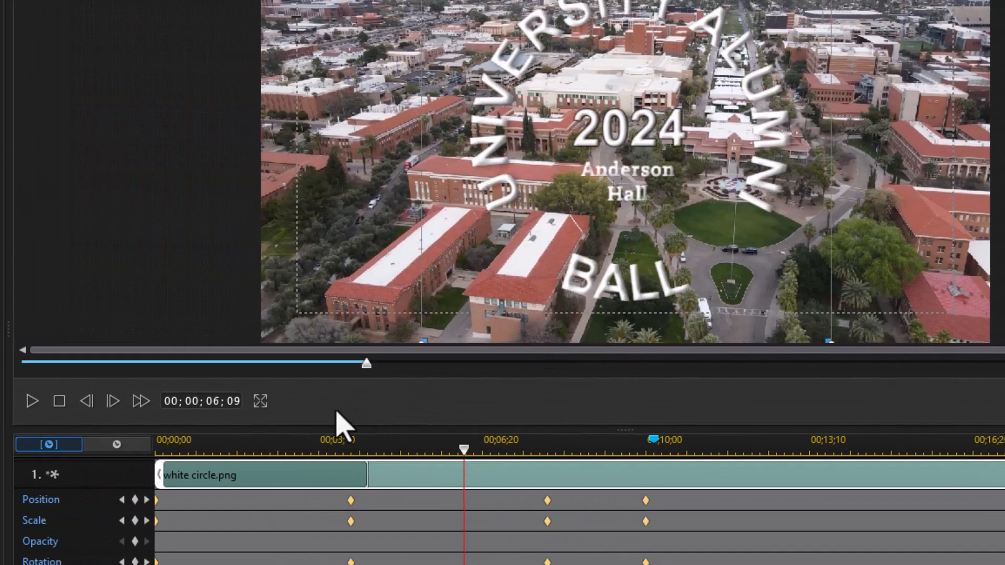
pyautogui.click(32, 402)
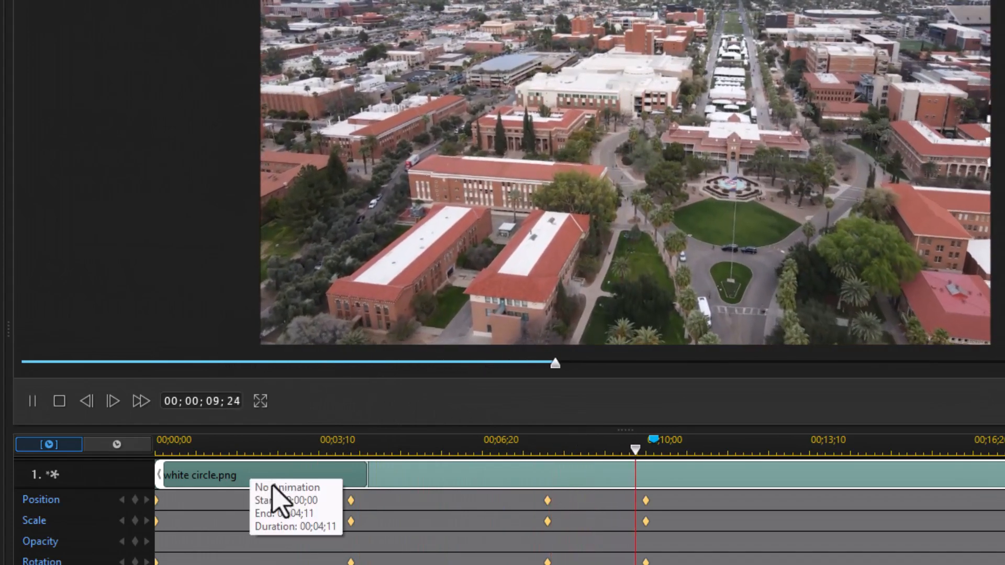
pyautogui.click(59, 401)
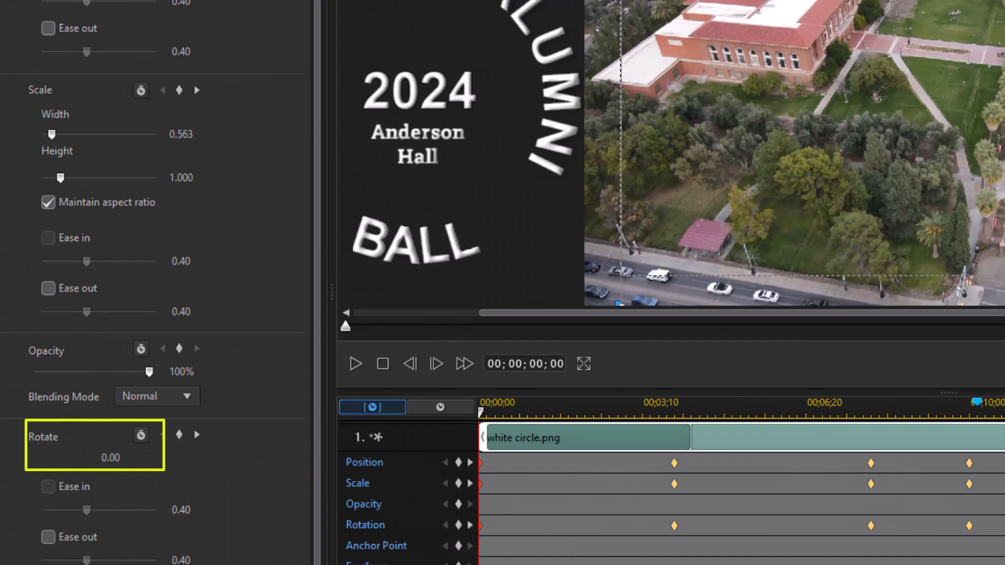
# Set the white circle's rotation at the first keyframe to -360 and play back the rolling entrance.
pyautogui.click(125, 458)
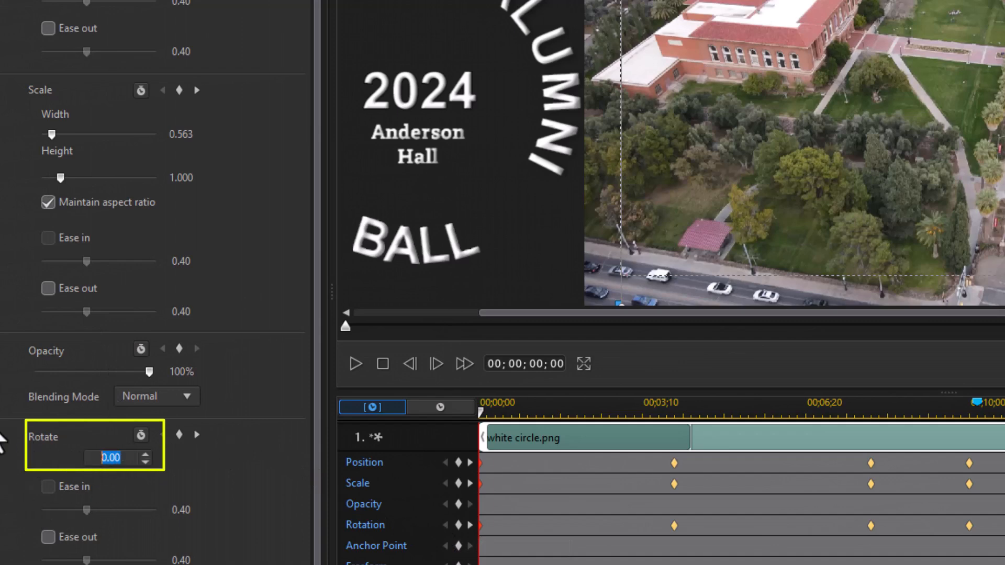
pyautogui.write('-36')
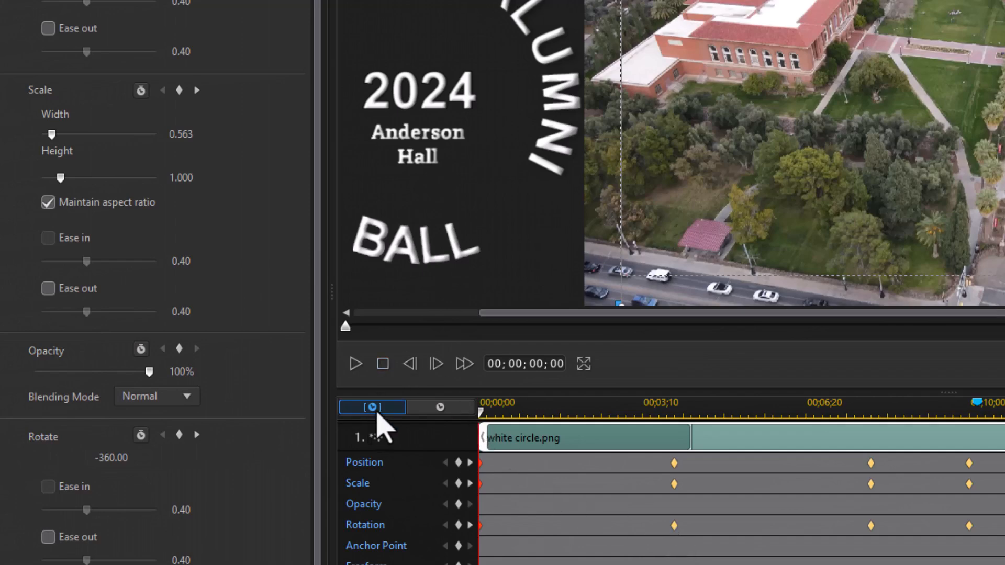
pyautogui.click(355, 366)
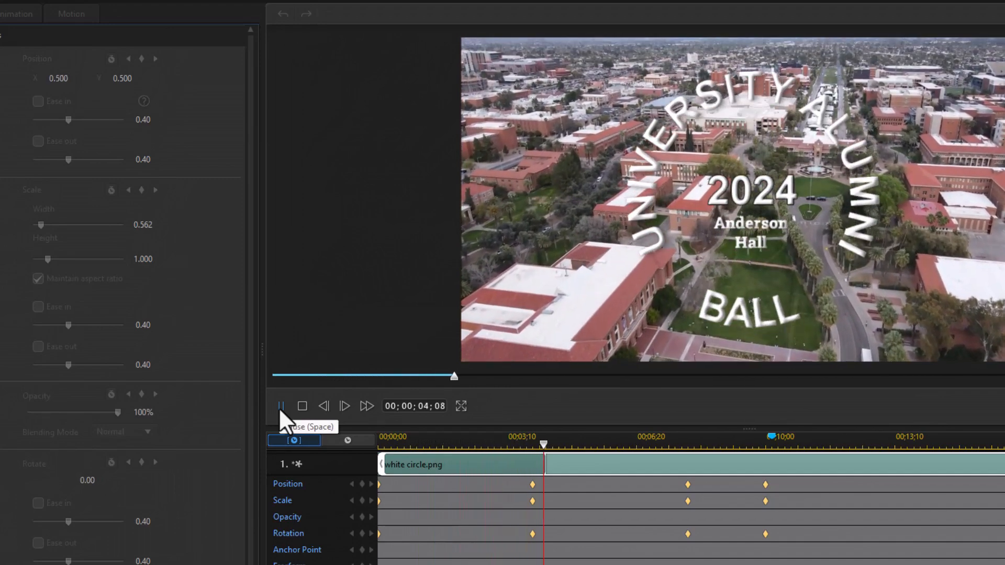
# Set the white circle's rotation at the 00;00;10;00 keyframe to 360 and play back the rolling exit.
pyautogui.click(303, 406)
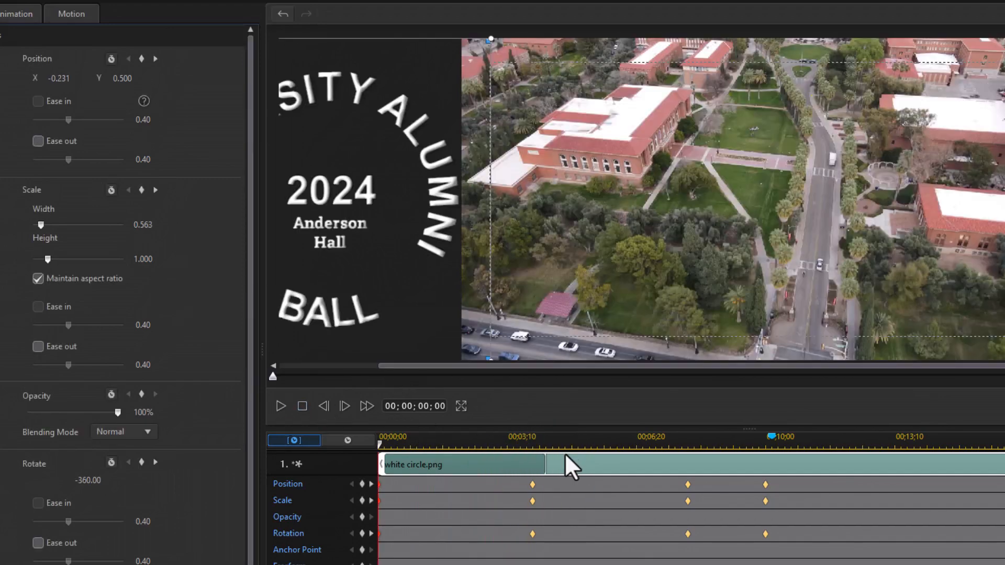
pyautogui.click(573, 442)
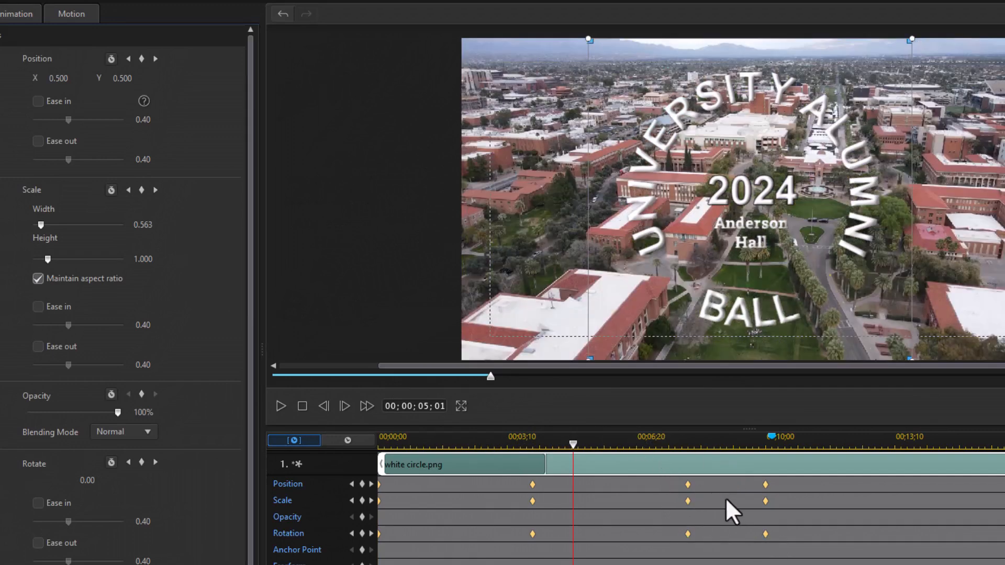
pyautogui.click(688, 535)
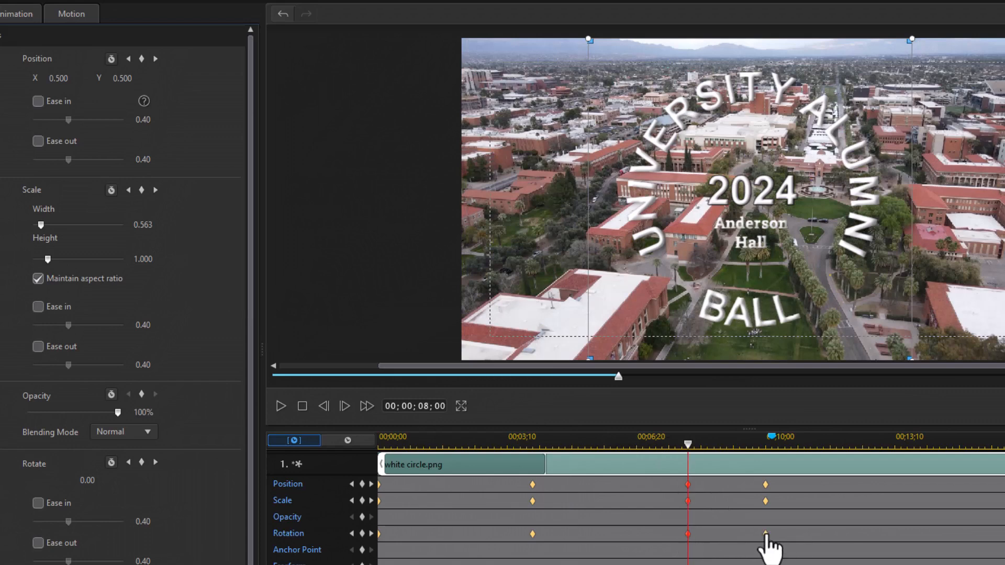
pyautogui.click(370, 533)
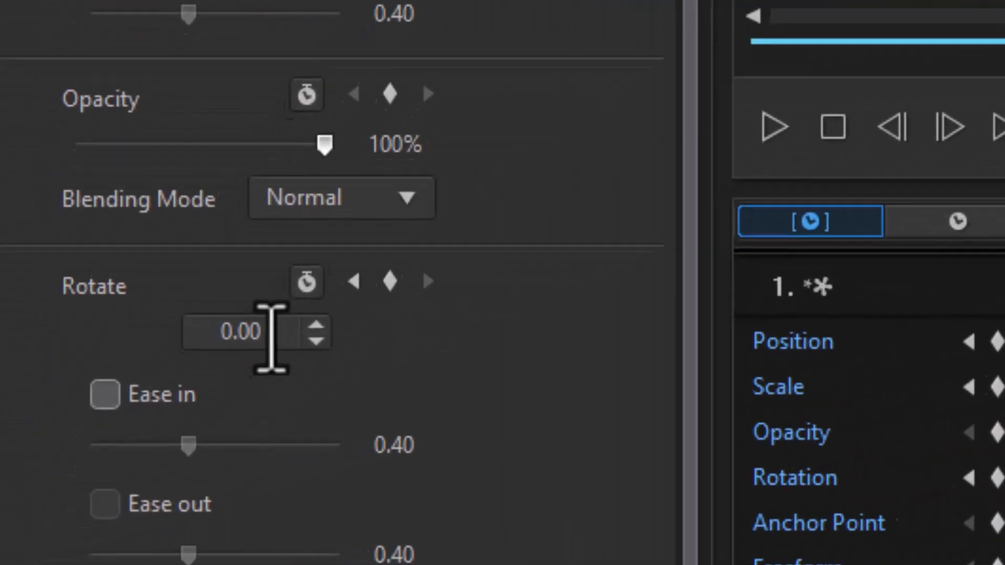
pyautogui.moveTo(283, 323); pyautogui.dragTo(231, 322)
pyautogui.write('3')
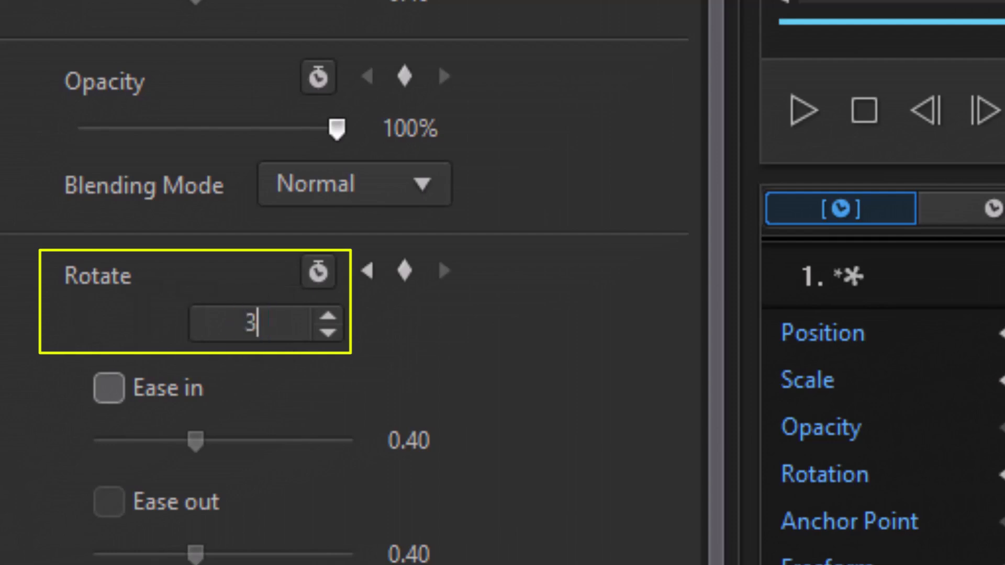
pyautogui.write('60')
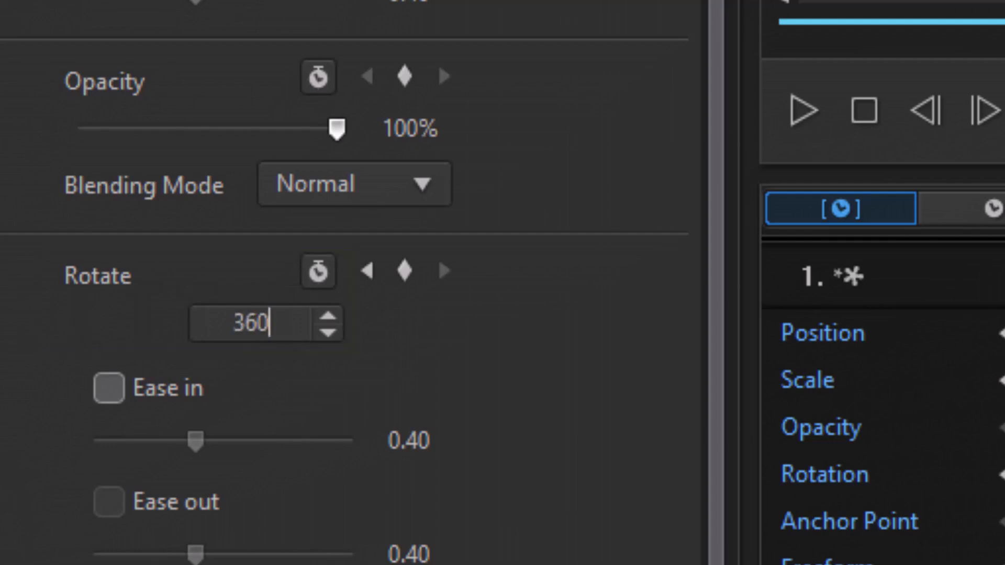
pyautogui.press('Return')
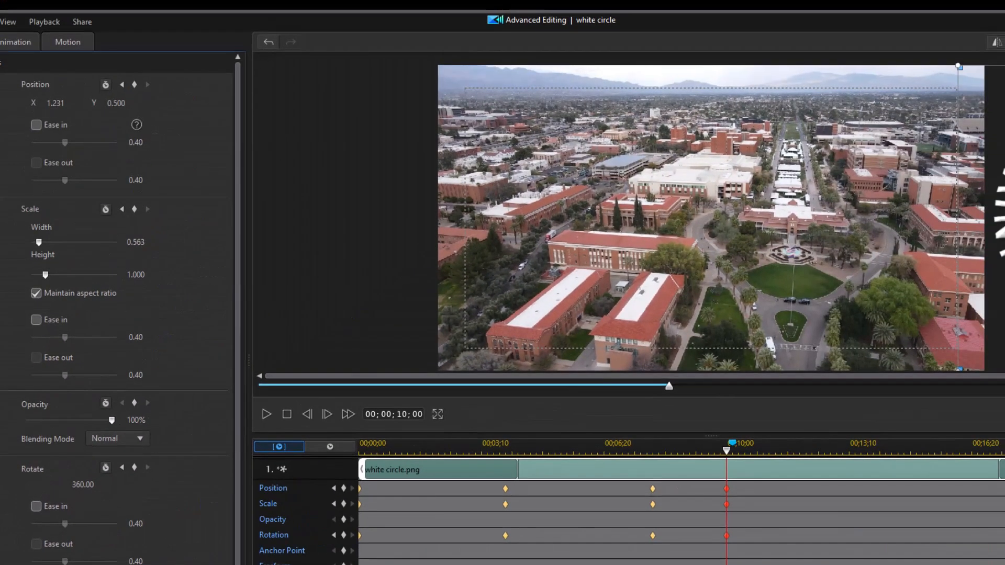
pyautogui.click(604, 448)
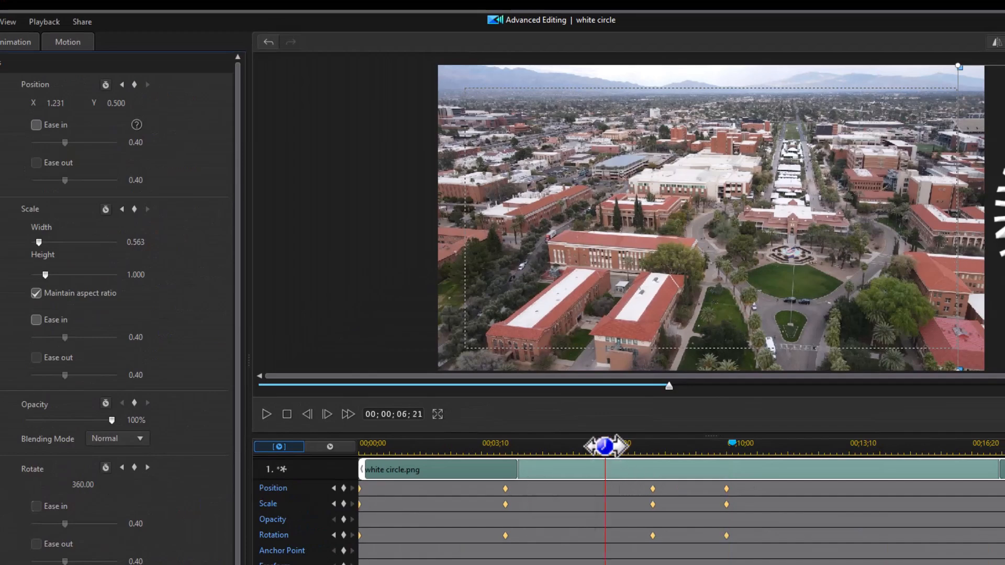
pyautogui.click(266, 414)
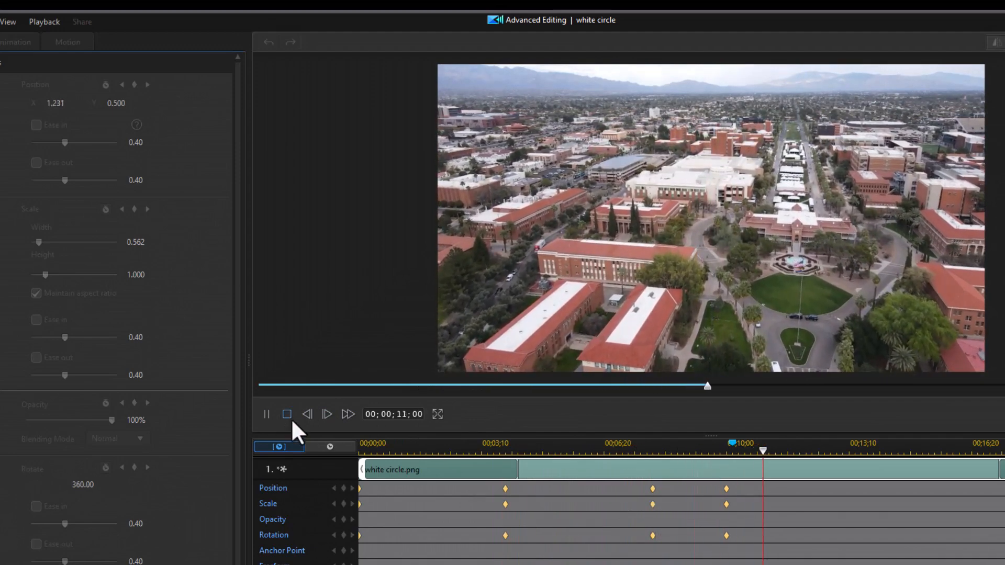
pyautogui.click(286, 415)
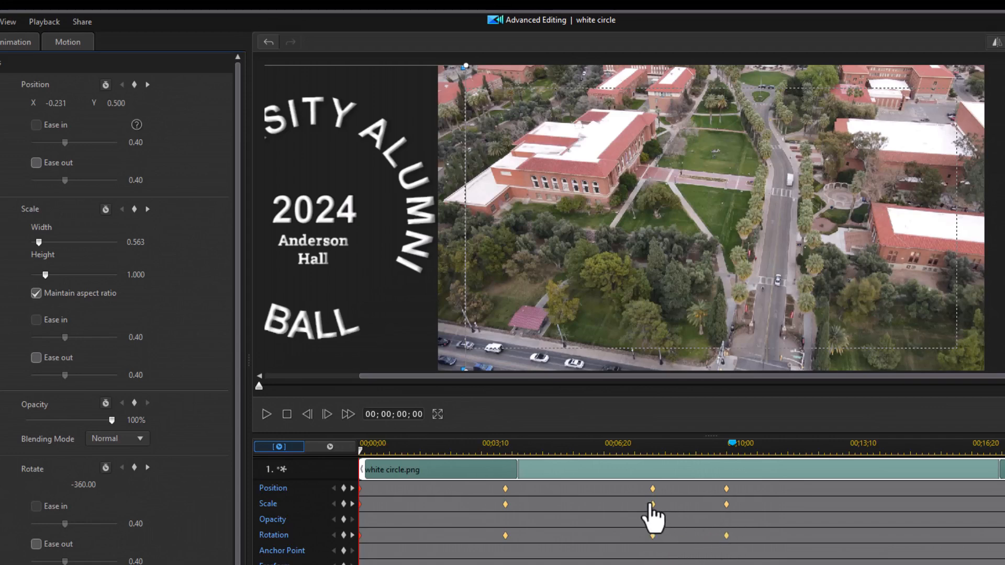
# At the 00;00;10;00 keyframe, shrink the white circle proportionally to about 0.129 width and 0.230 height.
pyautogui.click(651, 451)
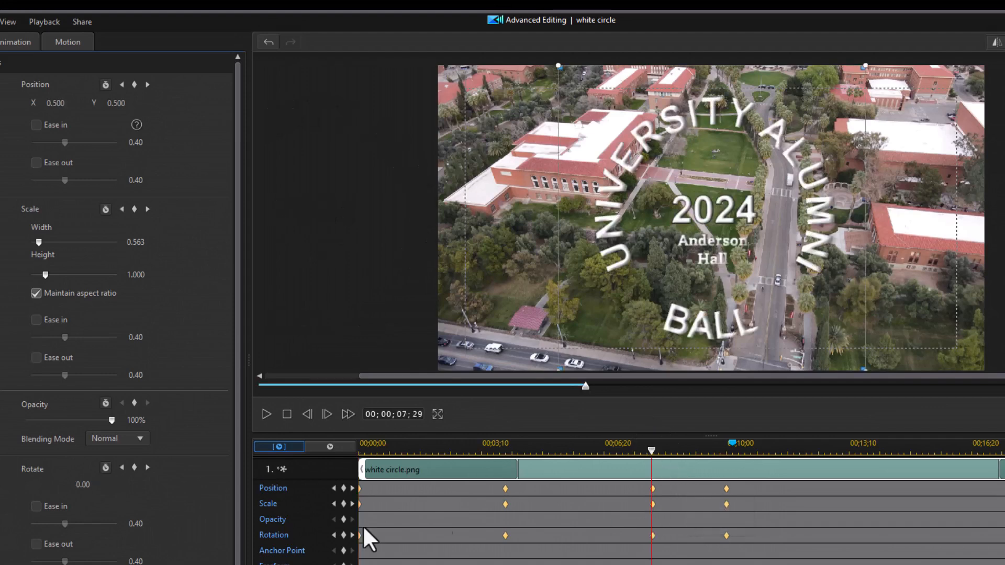
pyautogui.click(352, 503)
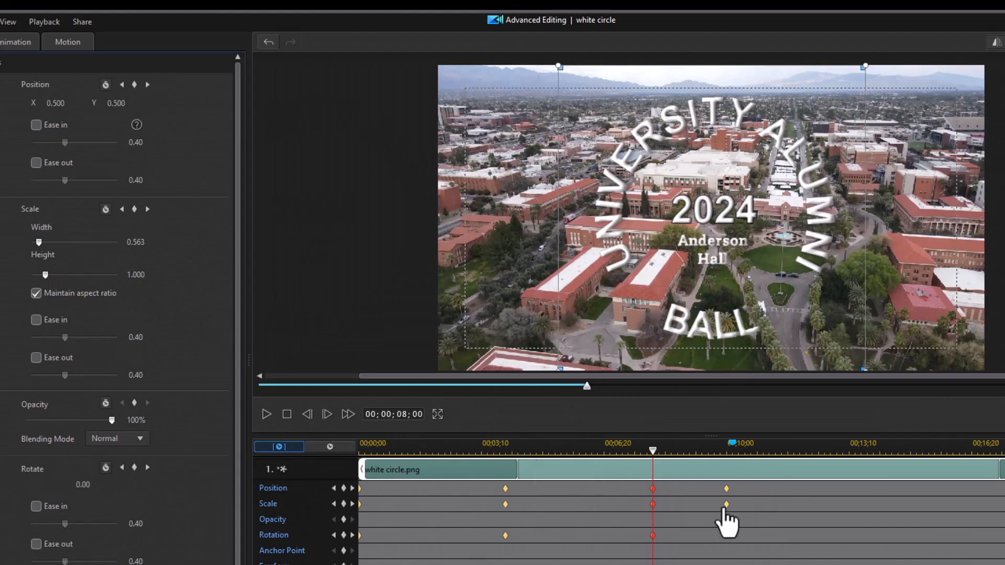
pyautogui.click(352, 503)
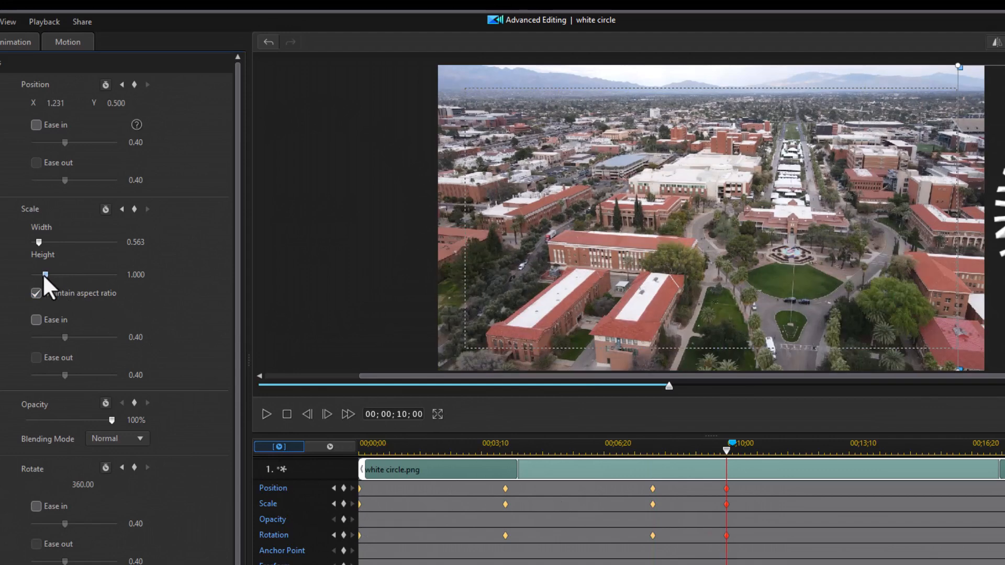
pyautogui.moveTo(36, 274); pyautogui.dragTo(35, 276)
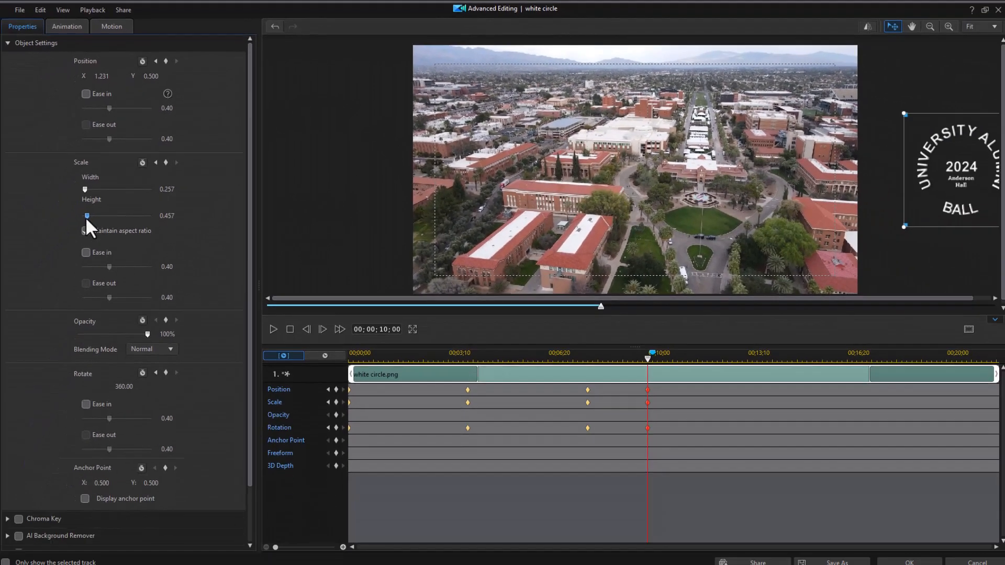
pyautogui.moveTo(86, 217); pyautogui.dragTo(84, 215)
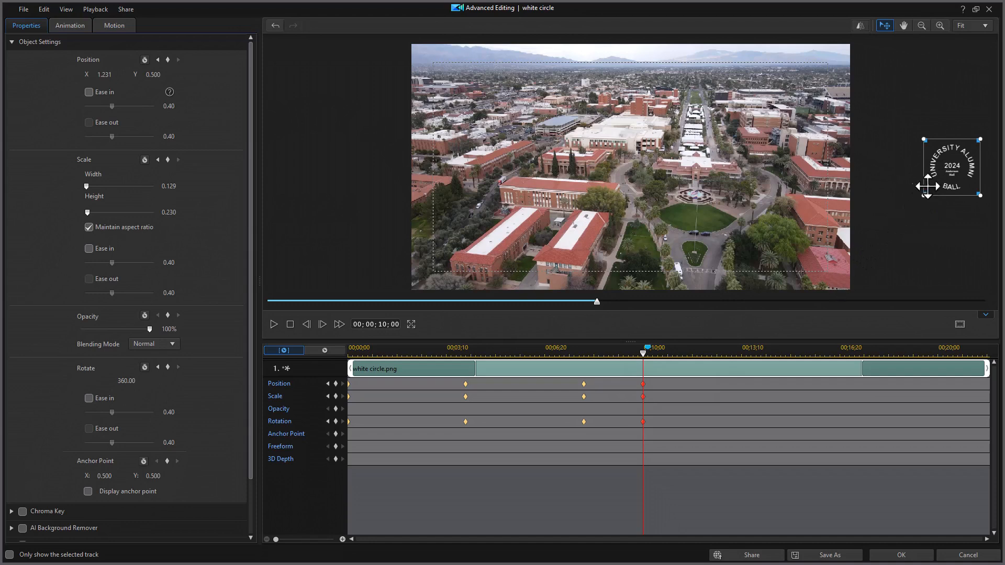
# Lower the off-frame circle to about X 1.237, Y 0.810 at the 00;00;10;00 keyframe, preview the motion and accept the edits.
pyautogui.moveTo(951, 169); pyautogui.dragTo(955, 239)
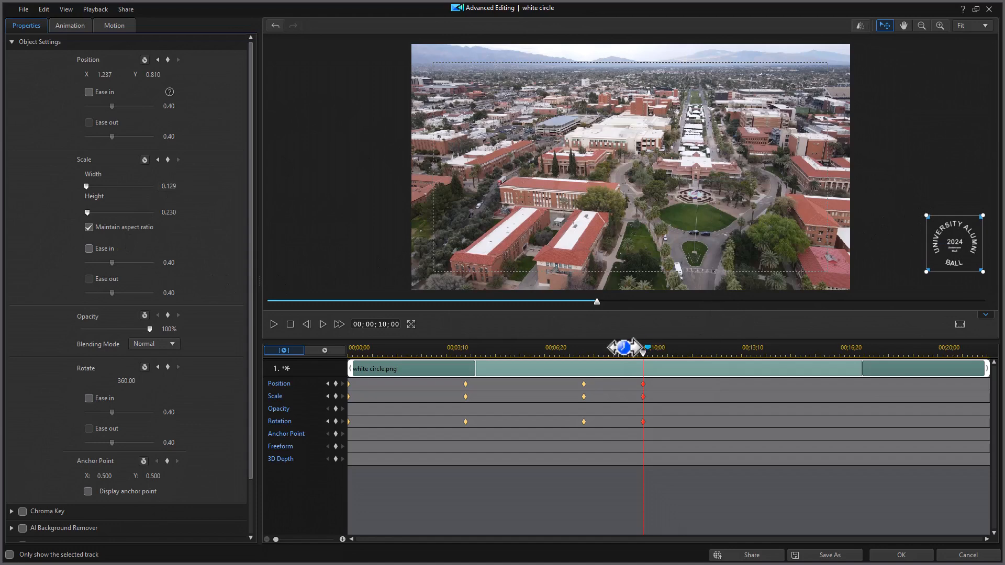
pyautogui.click(289, 324)
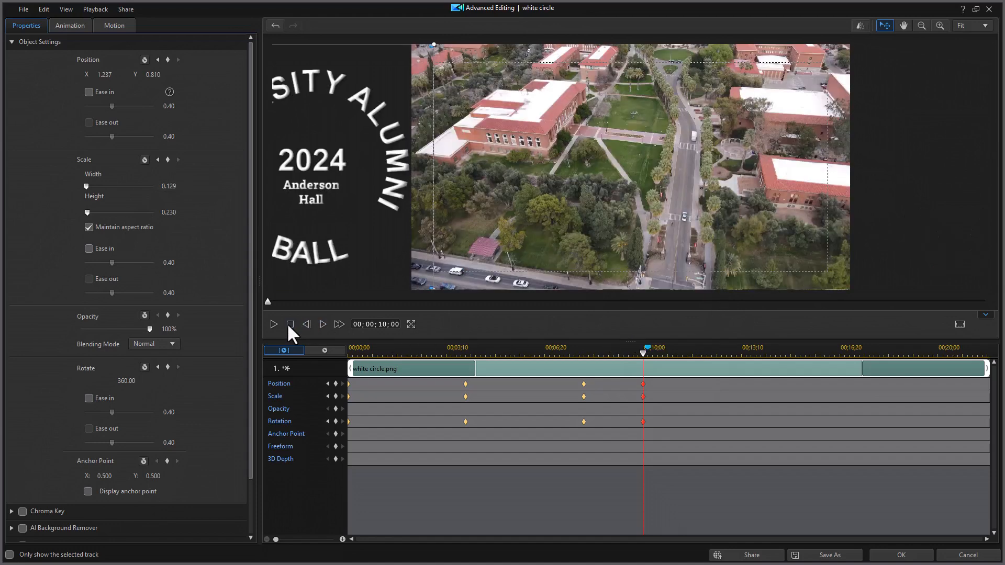
pyautogui.click(273, 324)
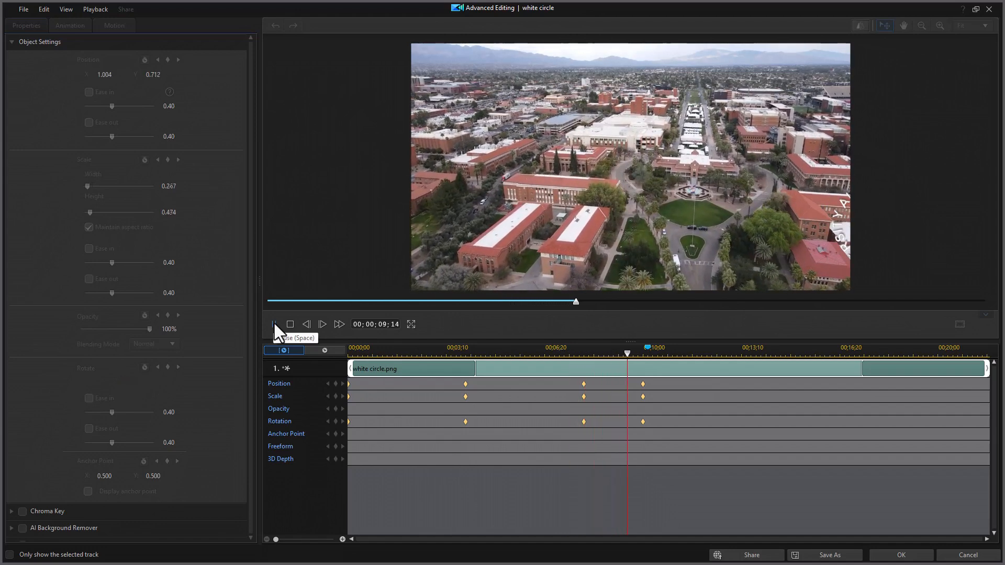
pyautogui.click(274, 324)
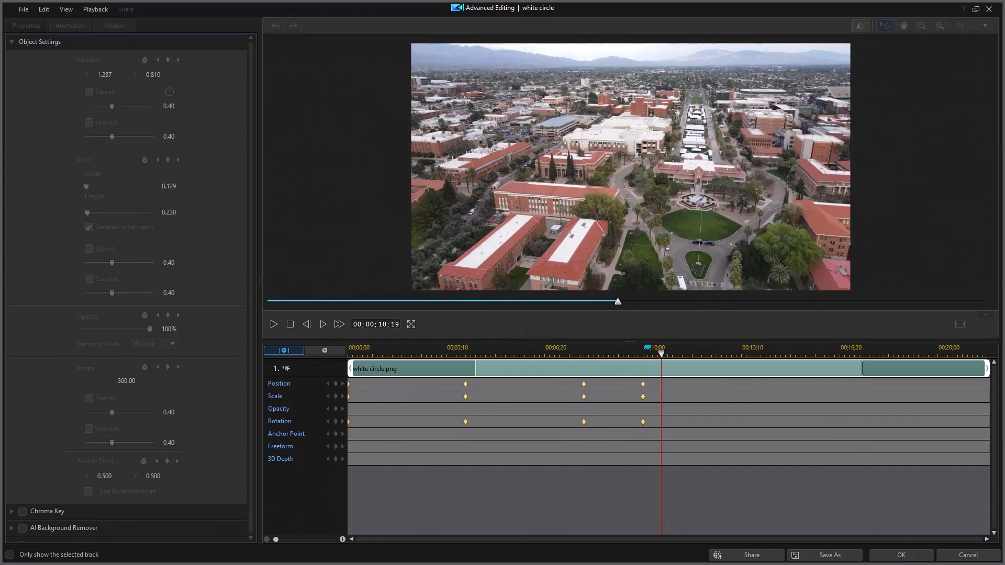
pyautogui.click(904, 559)
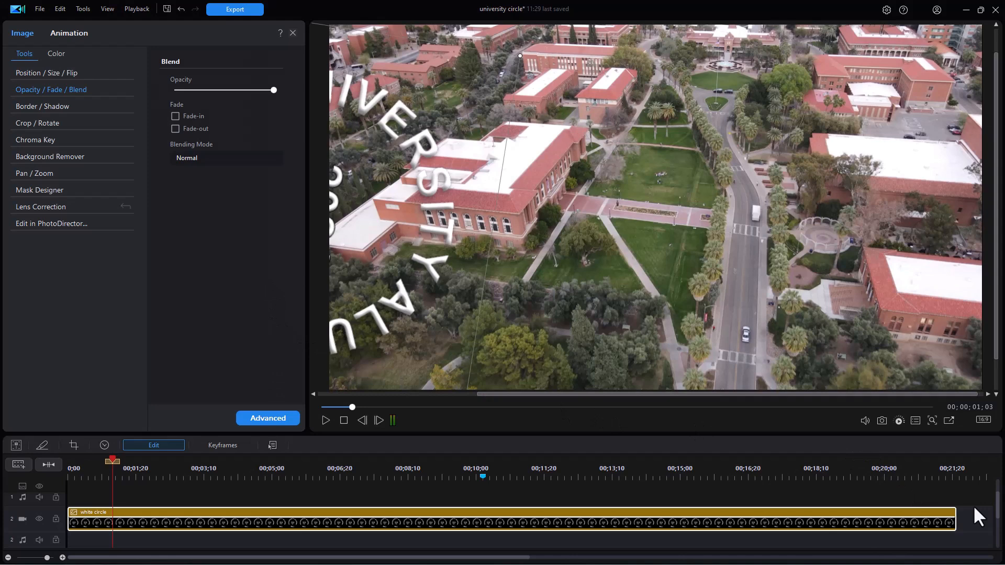
# Place the custom title "get tickets" on video track 3, starting at 00;00;10;05.
pyautogui.scroll(-2, 997, 516)
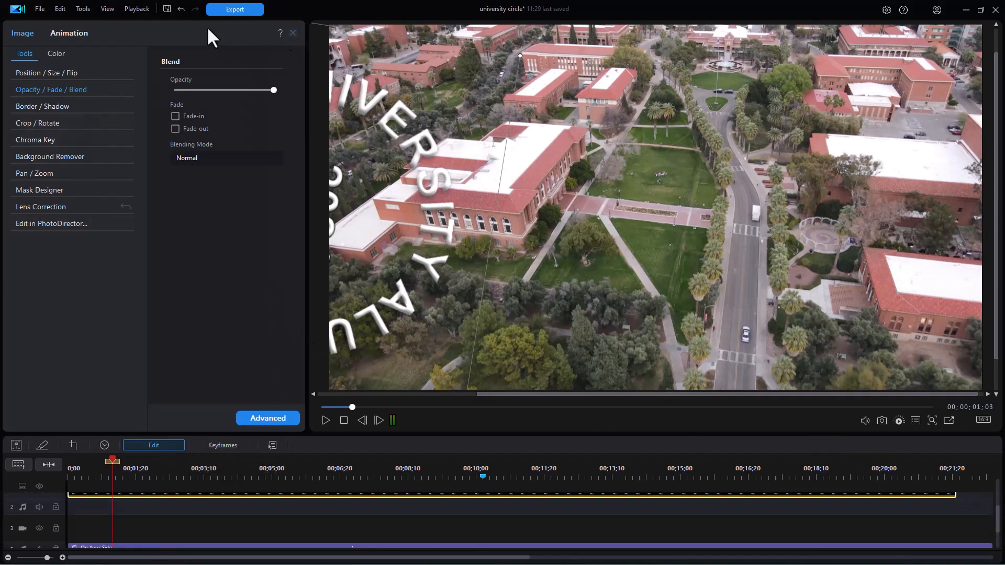
pyautogui.click(293, 31)
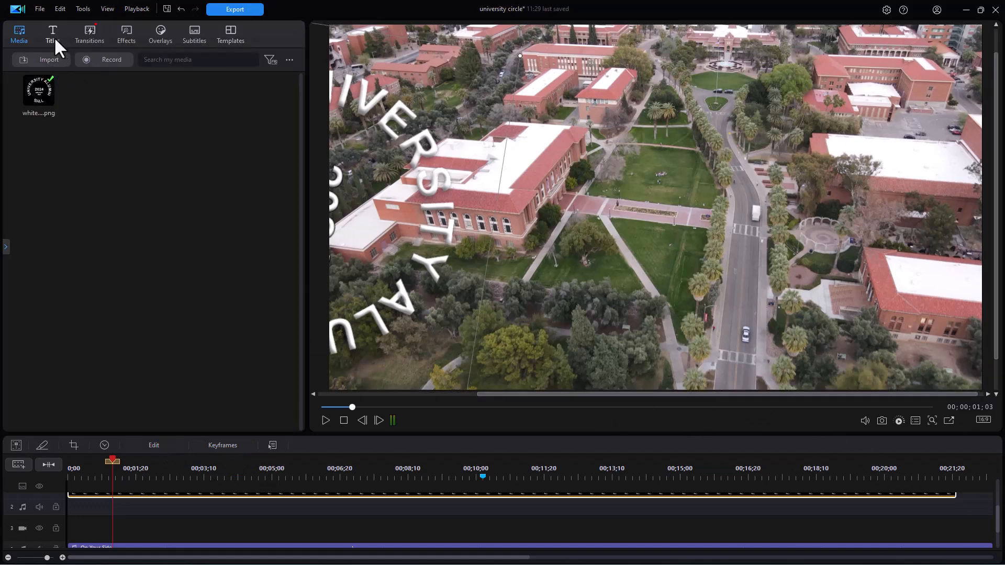
pyautogui.click(49, 36)
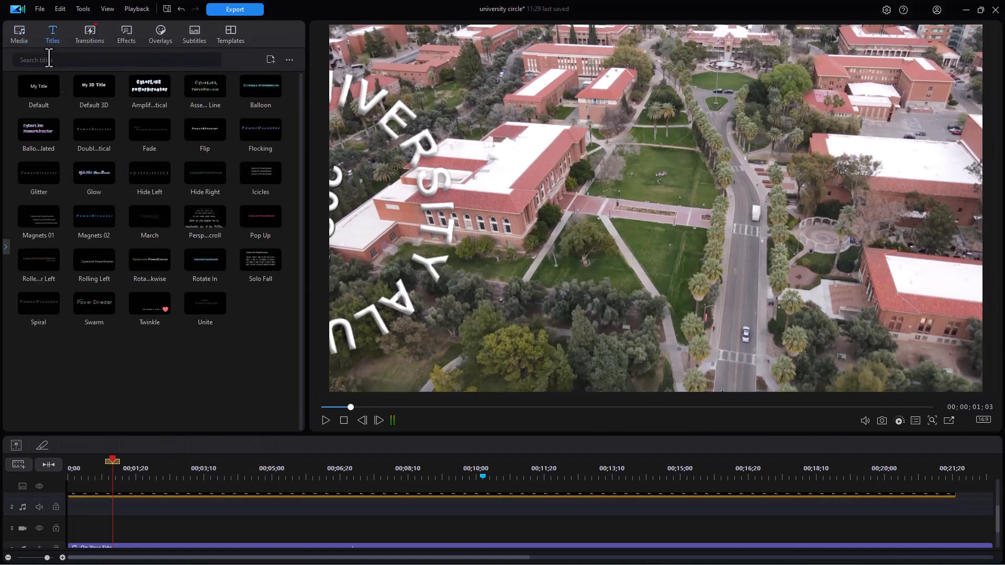
pyautogui.moveTo(4, 253)
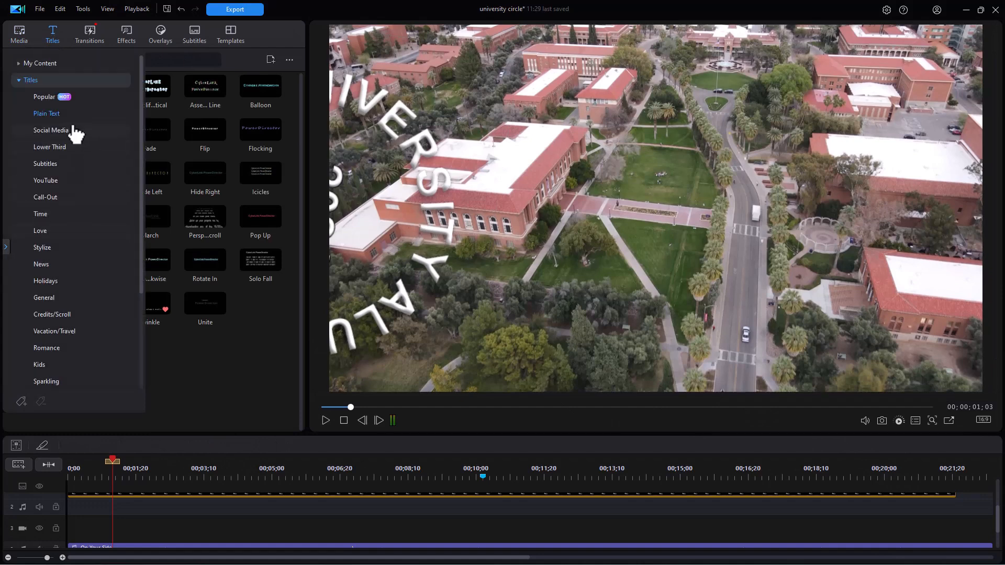
pyautogui.click(37, 67)
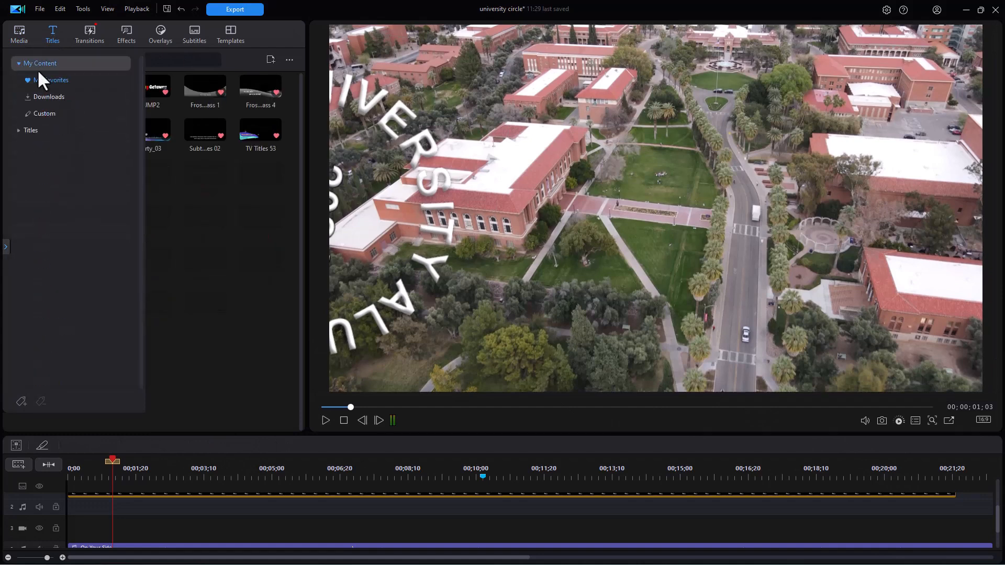
pyautogui.click(55, 113)
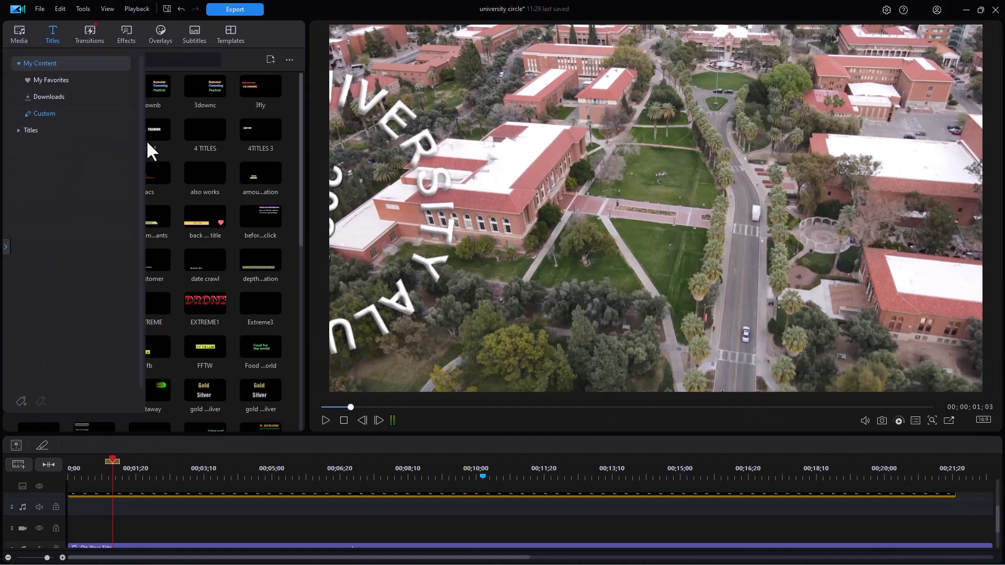
pyautogui.scroll(-2, 206, 217)
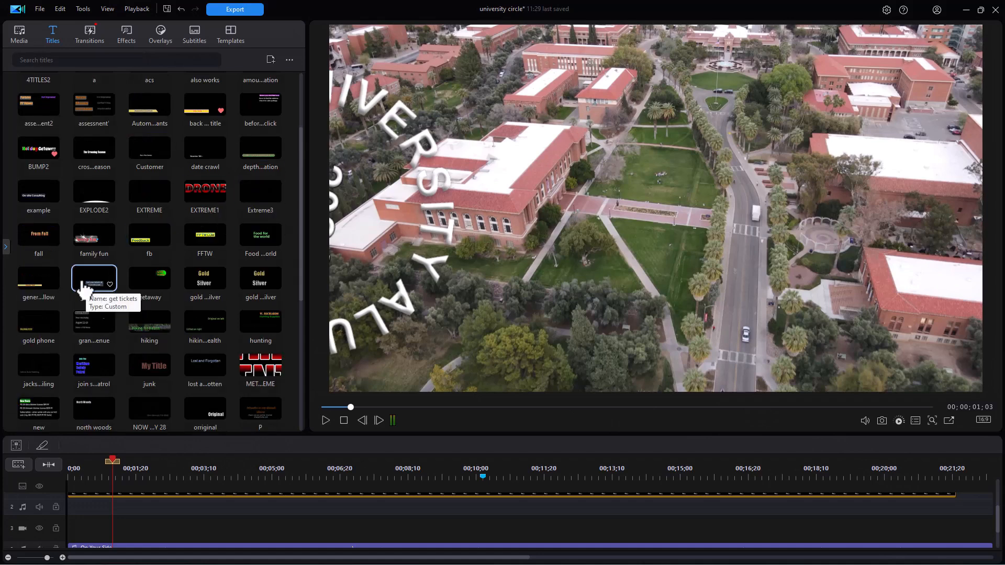
pyautogui.scroll(2, 996, 518)
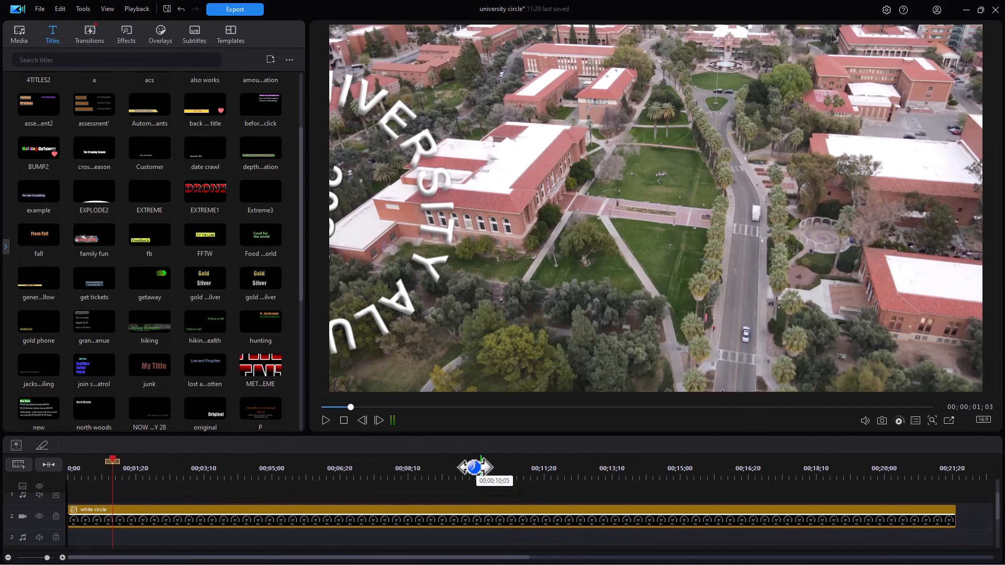
pyautogui.moveTo(93, 283); pyautogui.dragTo(487, 524)
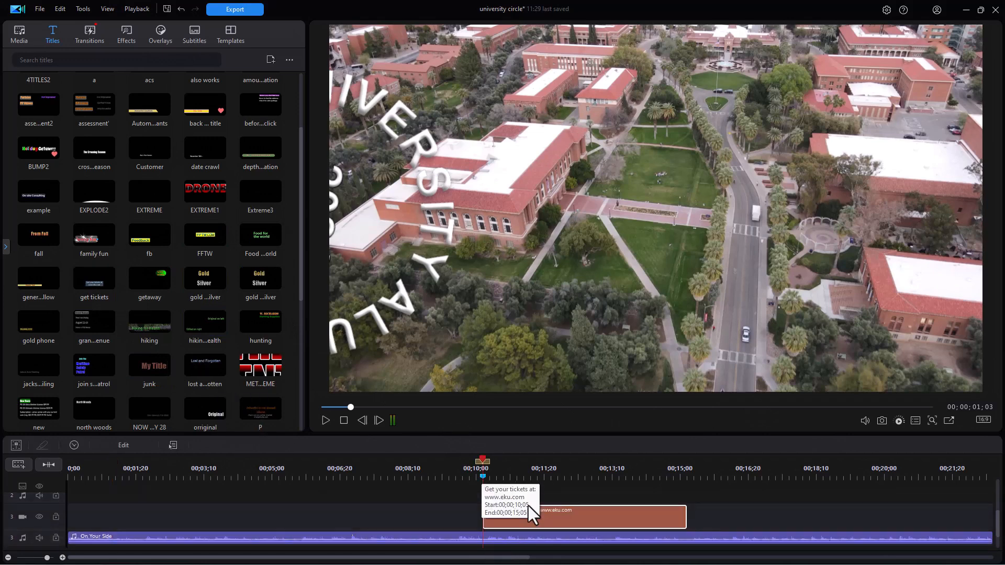
# Play back the timeline from about 00;00;04;17 to review the circle's exit and the ticket title.
pyautogui.click(482, 462)
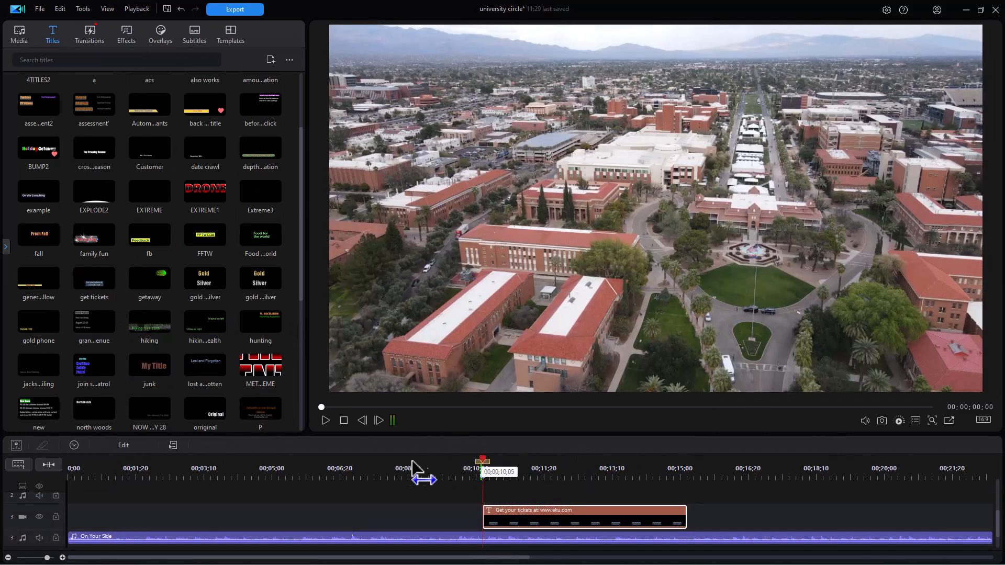
pyautogui.moveTo(284, 454); pyautogui.dragTo(258, 465)
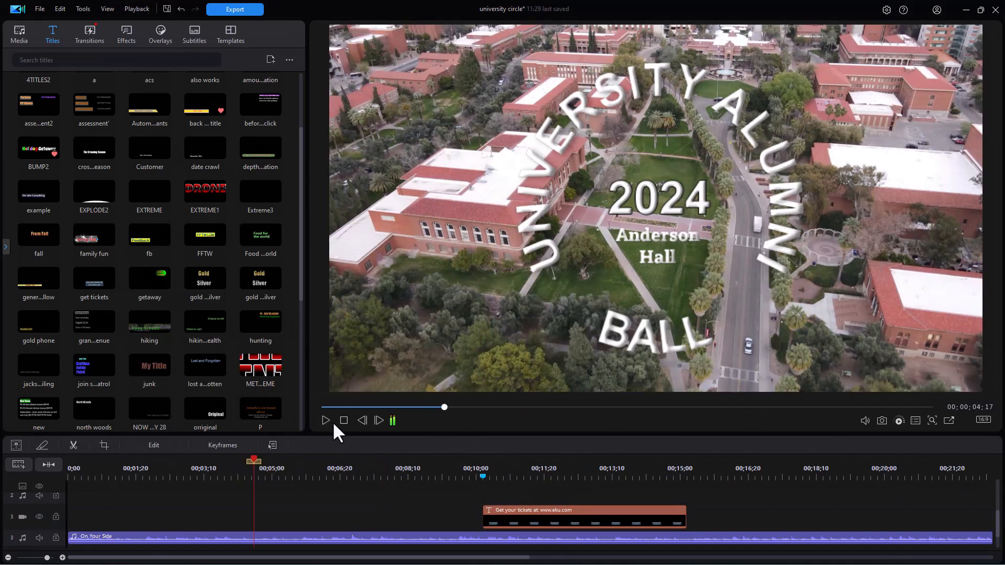
pyautogui.click(330, 421)
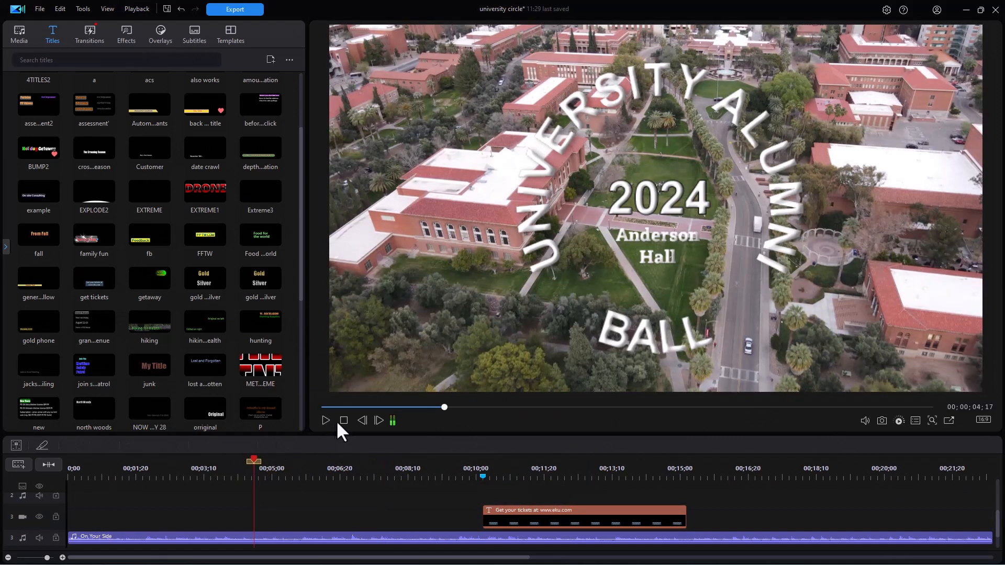